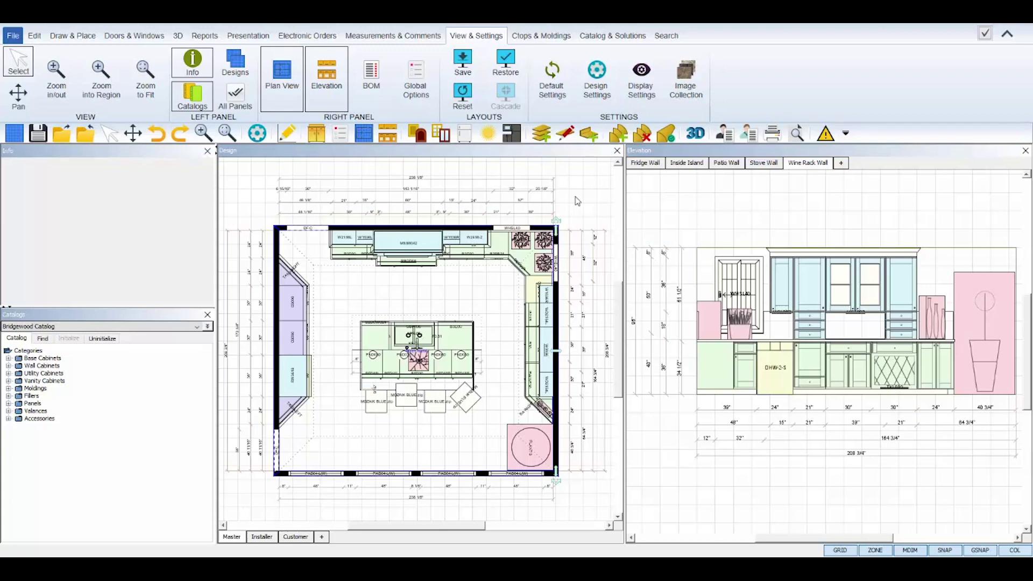
Select all room walls and display the Fridge Wall elevation alongside the kitchen floor plan
key("ctrl+a")
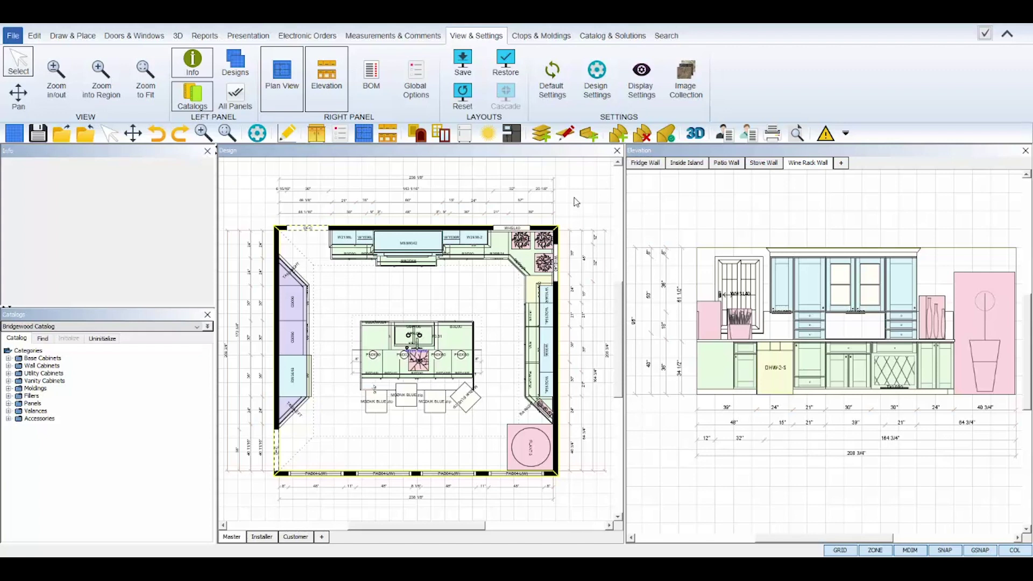
key("ctrl+p")
left_click(650, 163)
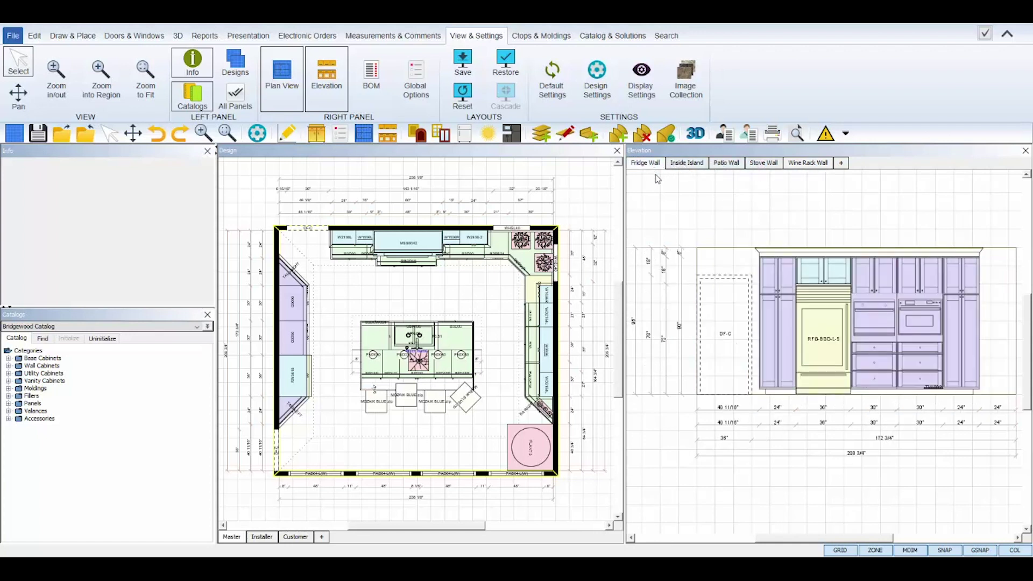
right_click(739, 217)
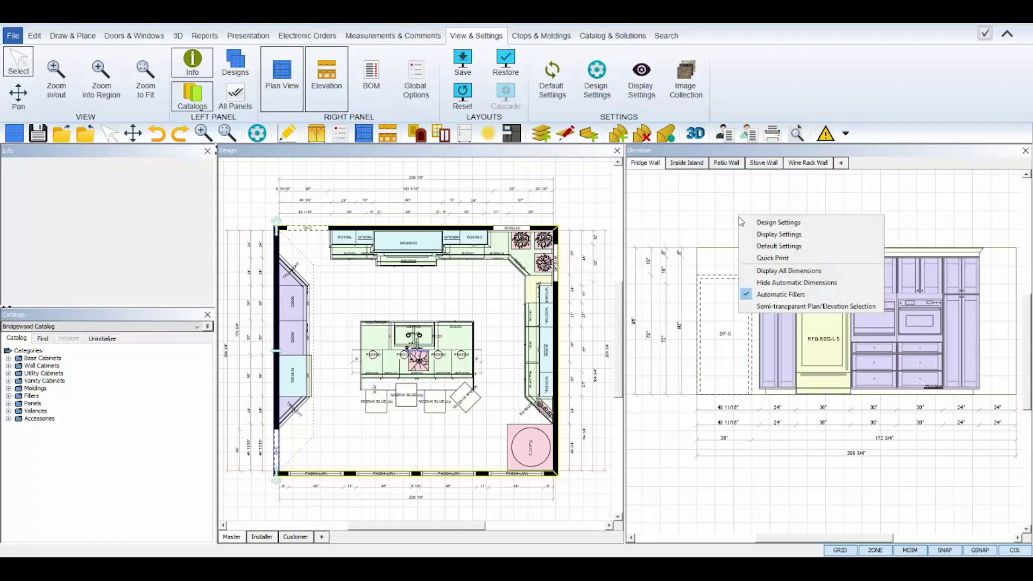
left_click(796, 261)
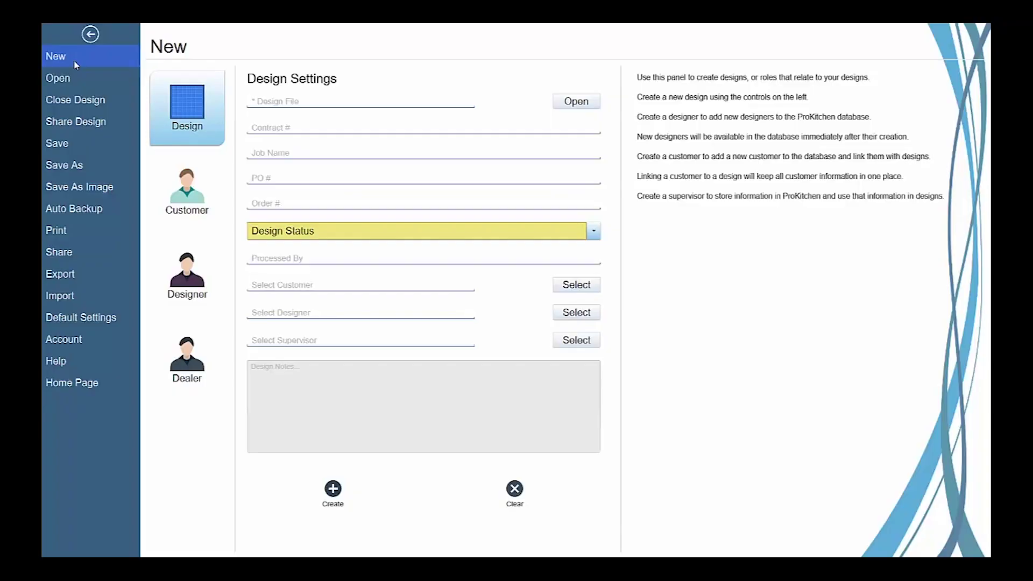
Reach the File > Print page with HP28C33E kept as the printer and 1 copy
left_click(15, 37)
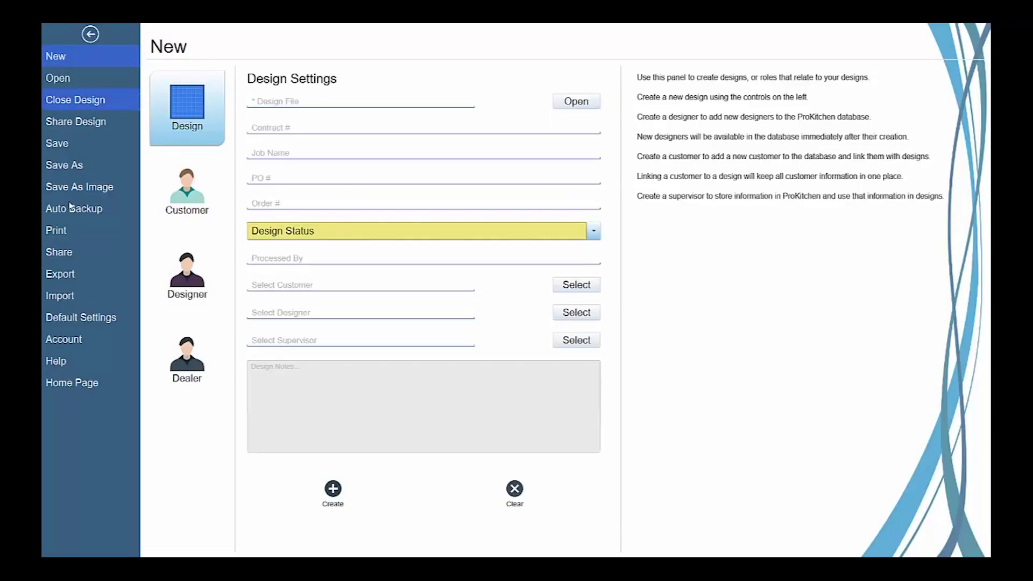
left_click(70, 230)
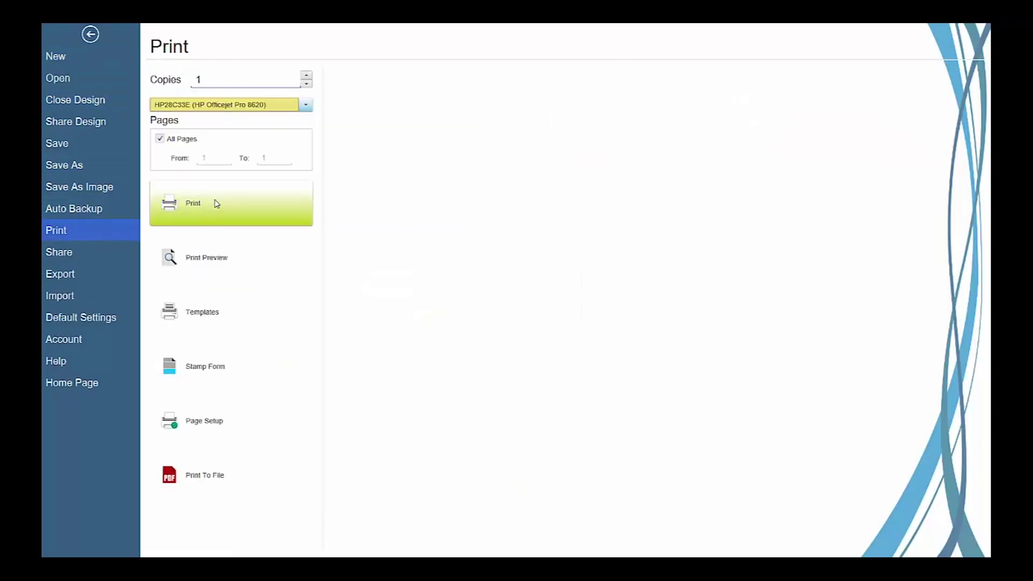
left_click(234, 106)
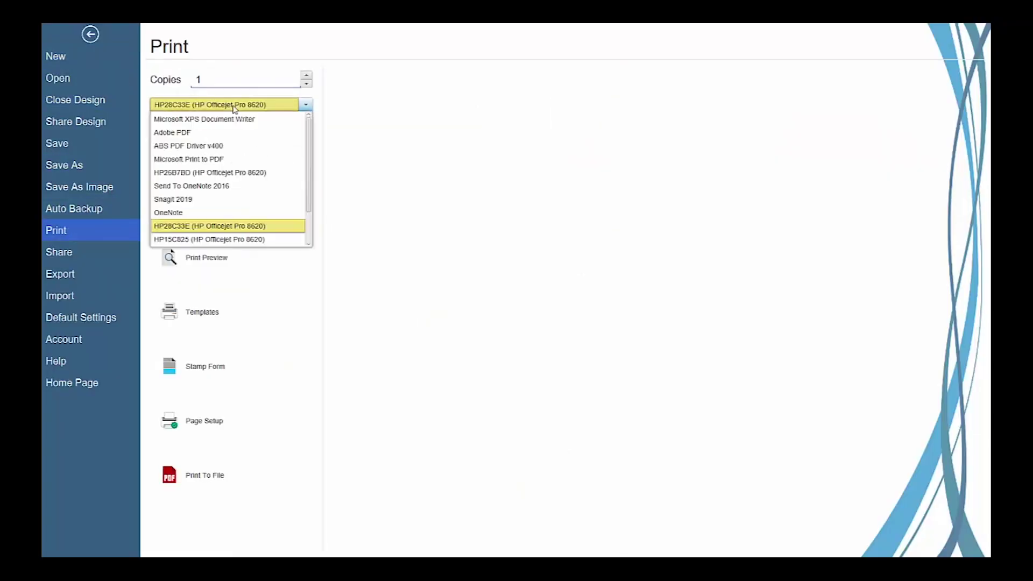
left_click(234, 107)
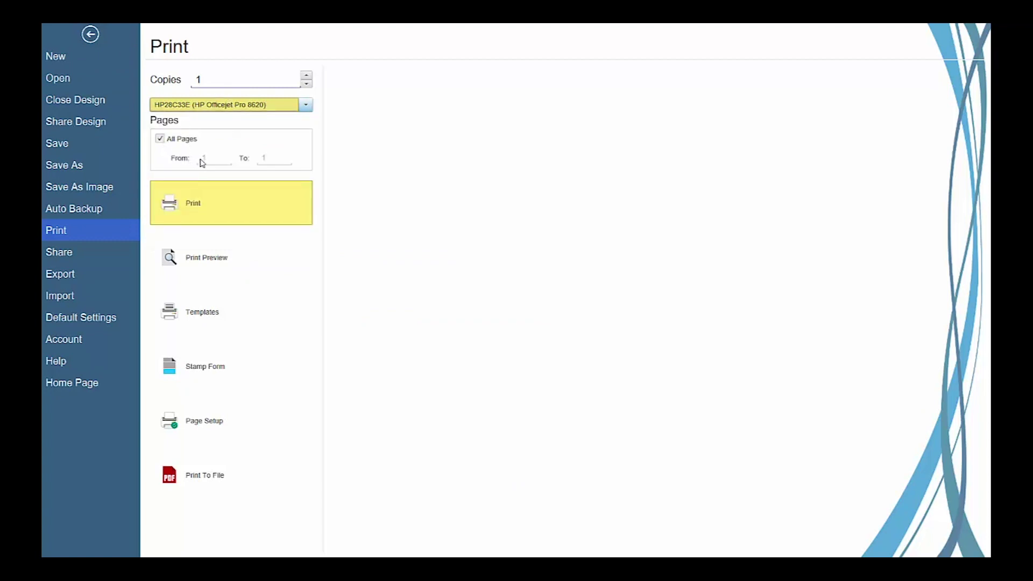
left_click(219, 82)
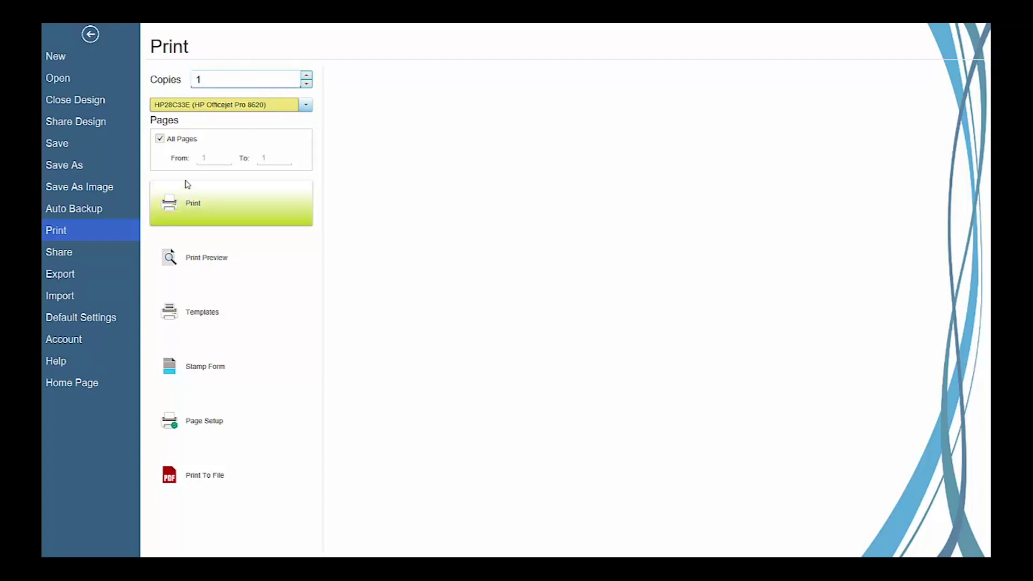
Briefly set a custom page range ending at 3, then return to printing all pages
left_click(163, 141)
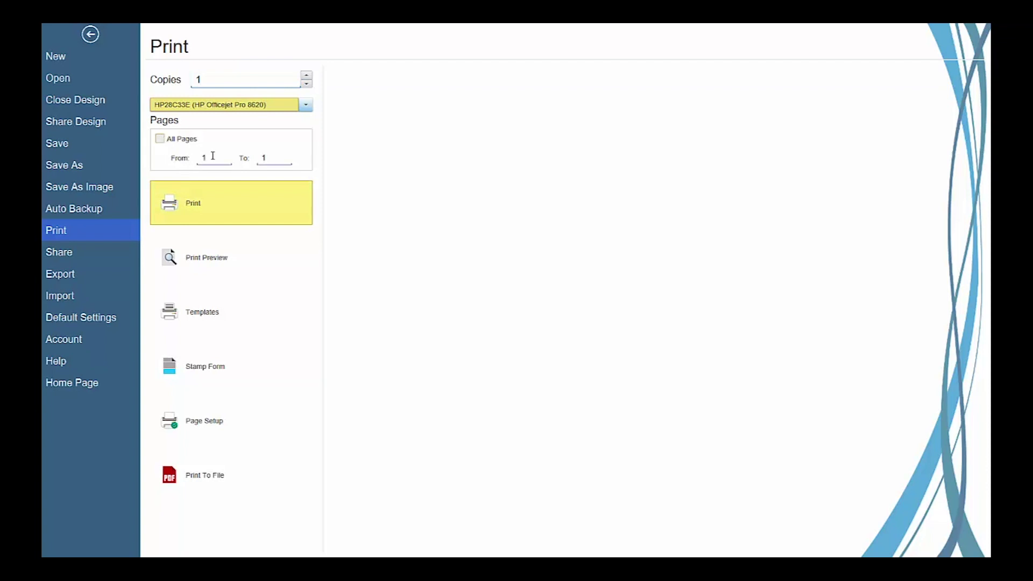
left_click(272, 158)
left_click_drag(272, 157, 251, 161)
type("3")
left_click(161, 140)
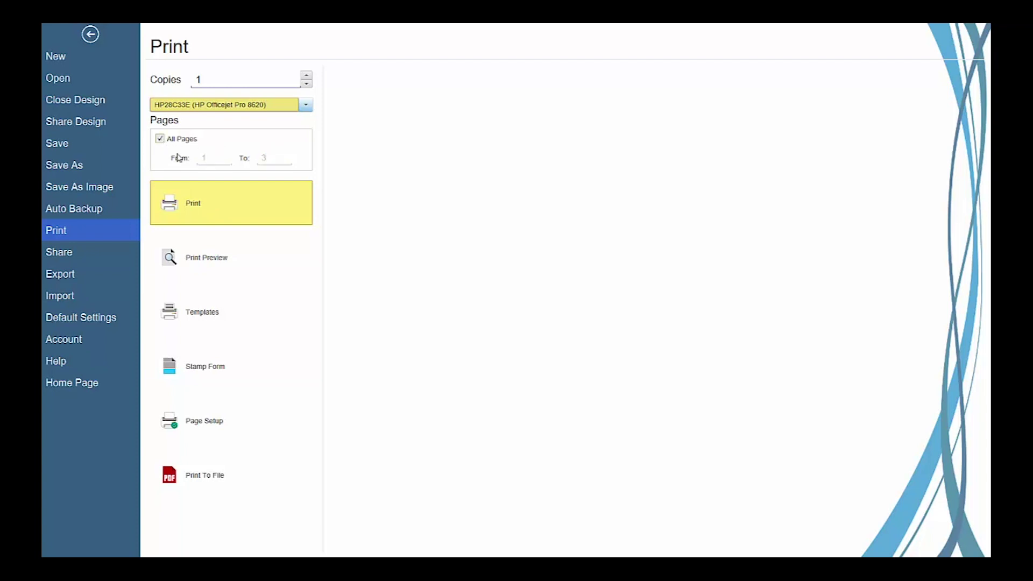
Open the Print Preview settings with HP28C33E kept as the preview printer
left_click(222, 266)
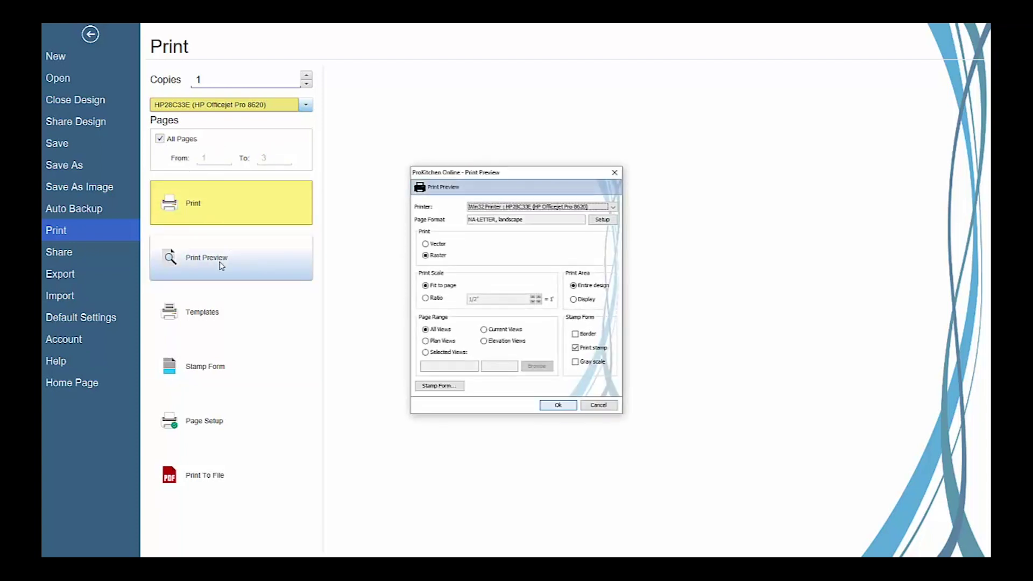
left_click(523, 210)
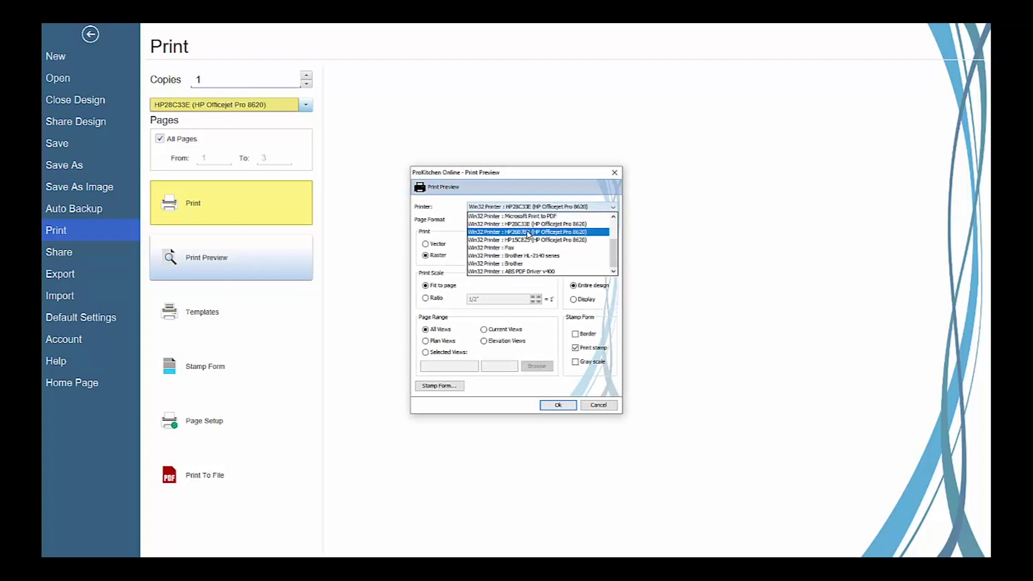
left_click(554, 223)
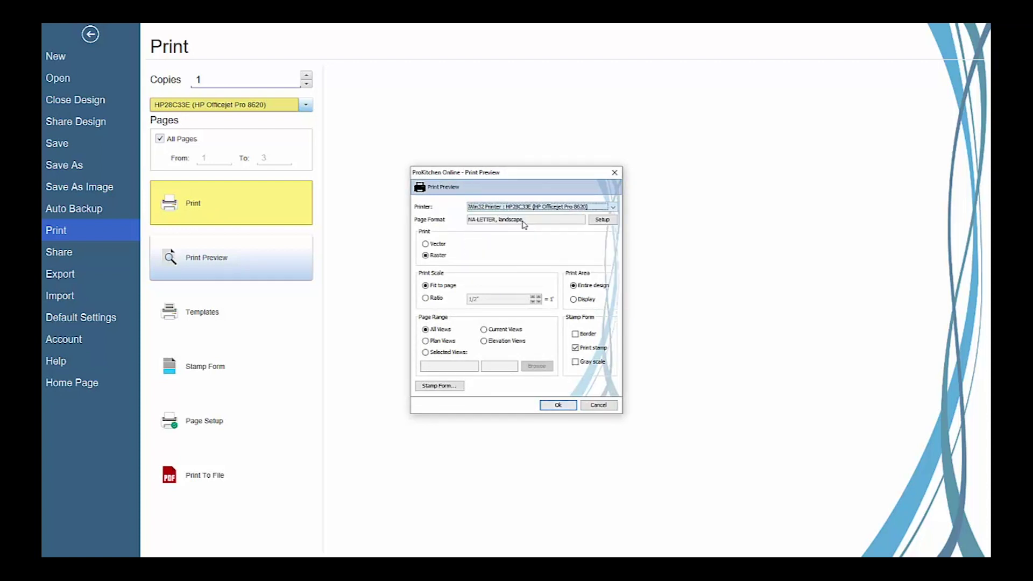
In page setup, keep Letter paper, automatic paper source and the existing margins
left_click(601, 220)
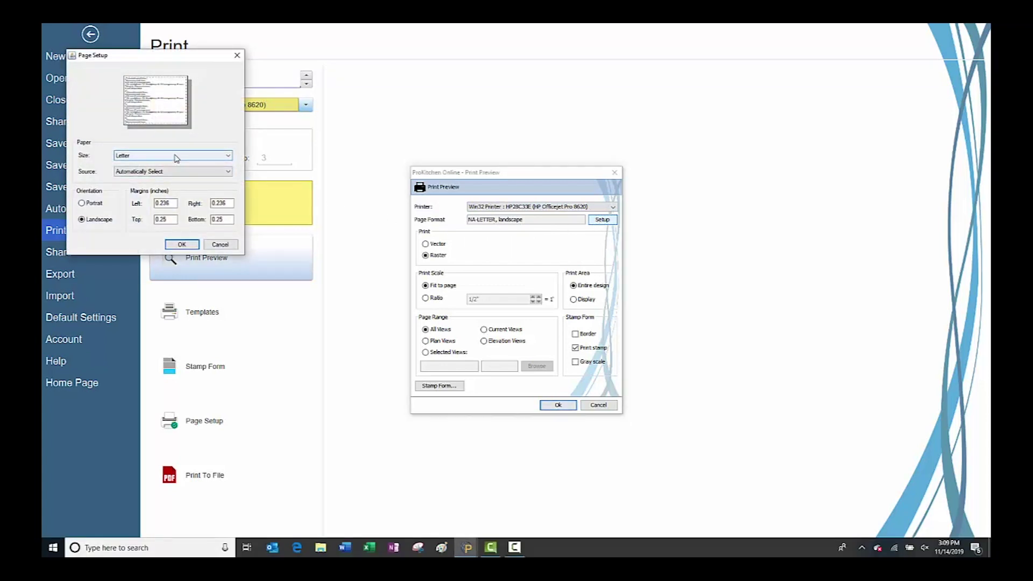
left_click(175, 157)
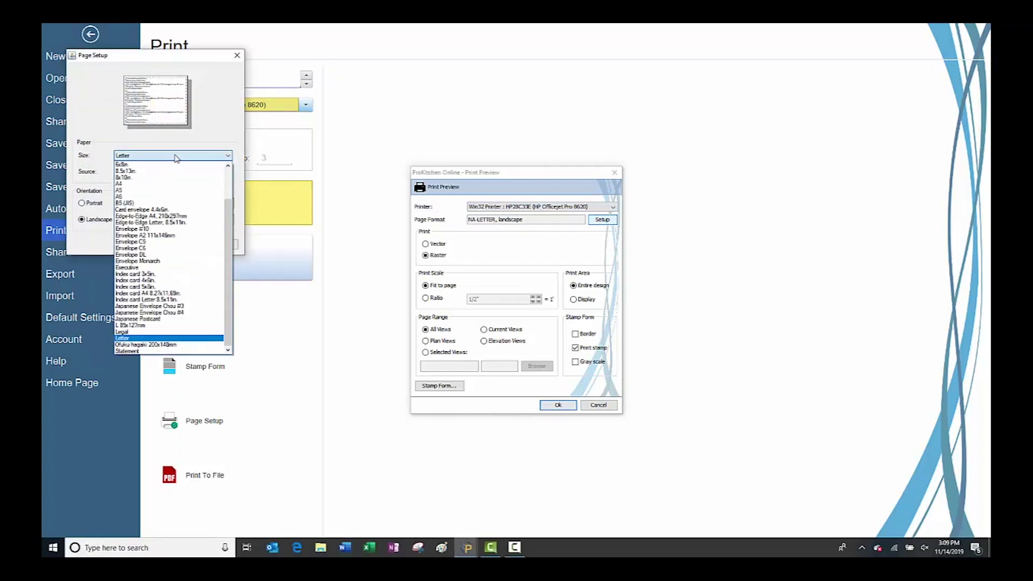
left_click(154, 338)
left_click(166, 172)
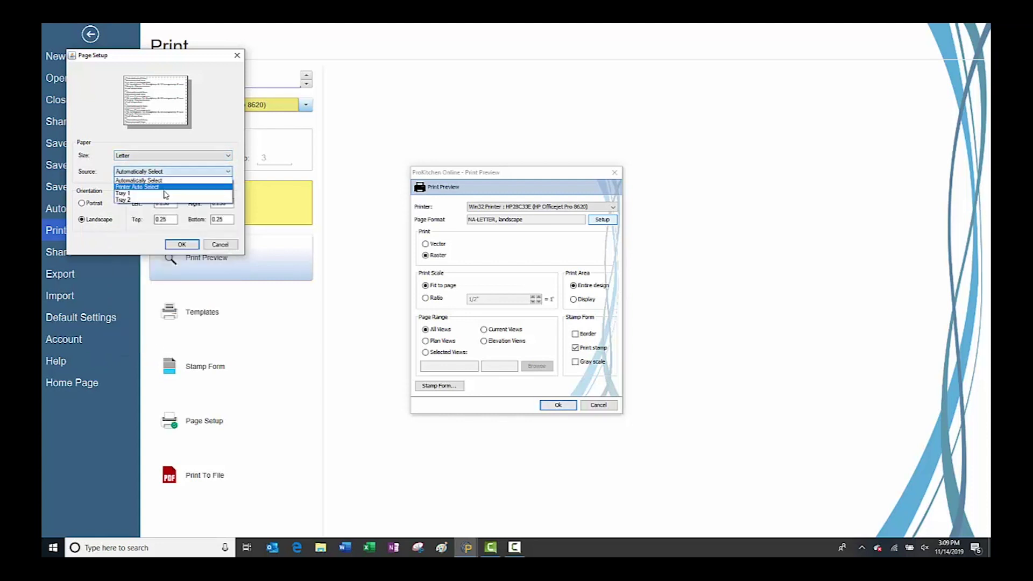
left_click(122, 179)
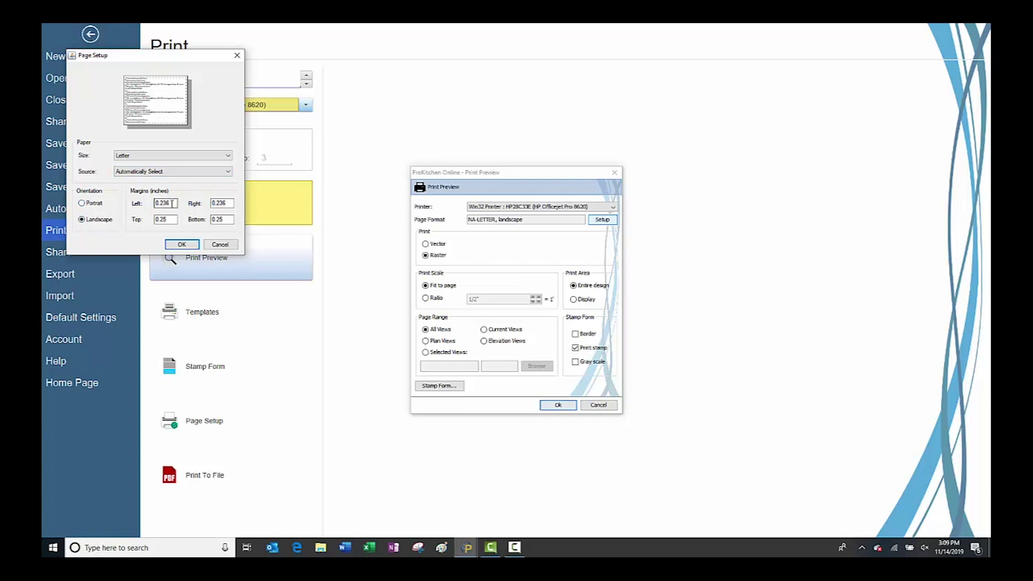
left_click(165, 219)
left_click(182, 245)
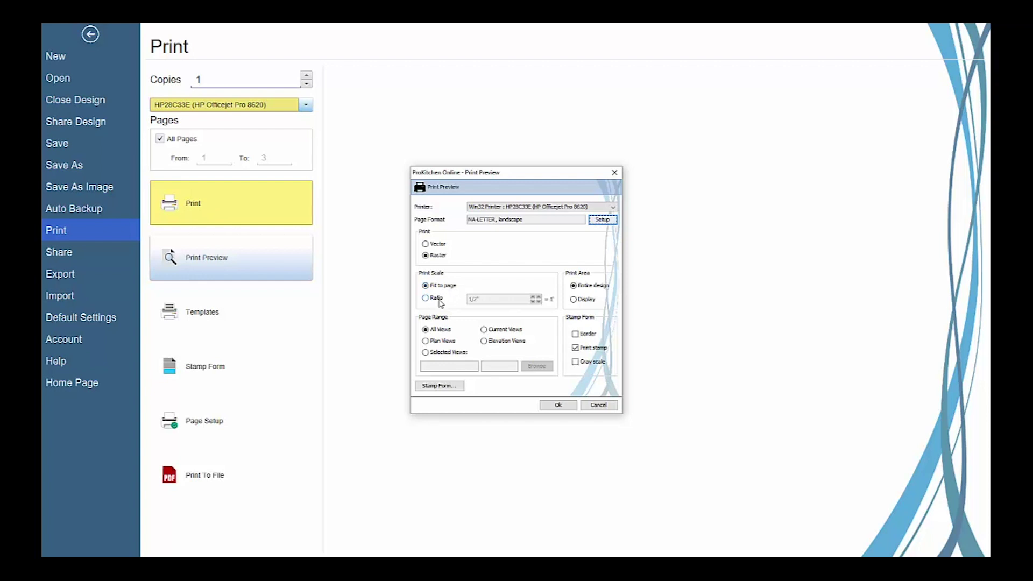
Scale the printout to fit the page and print the entire design
left_click(438, 301)
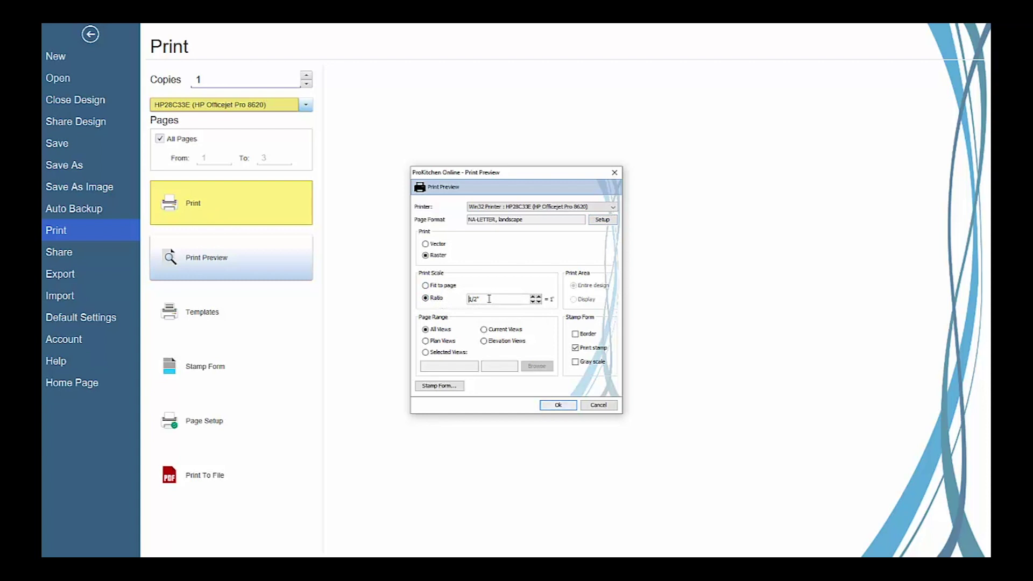
left_click(425, 286)
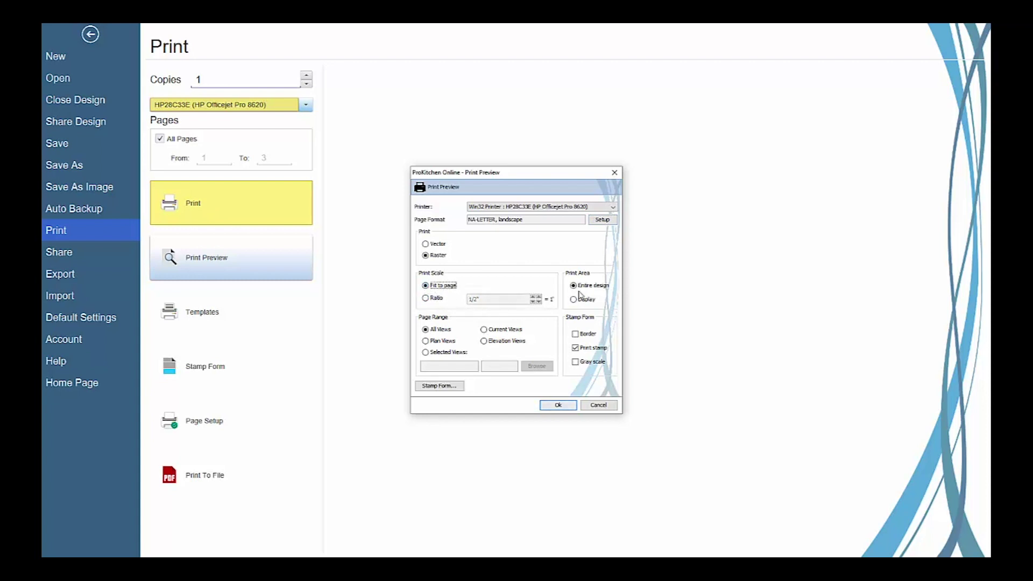
left_click(574, 300)
left_click(579, 287)
left_click(592, 300)
left_click(601, 286)
After trying All, Current, Elevation and Plan views, choose Selected Views as the page range
left_click(446, 330)
left_click(498, 331)
left_click(499, 342)
left_click(434, 343)
left_click(455, 353)
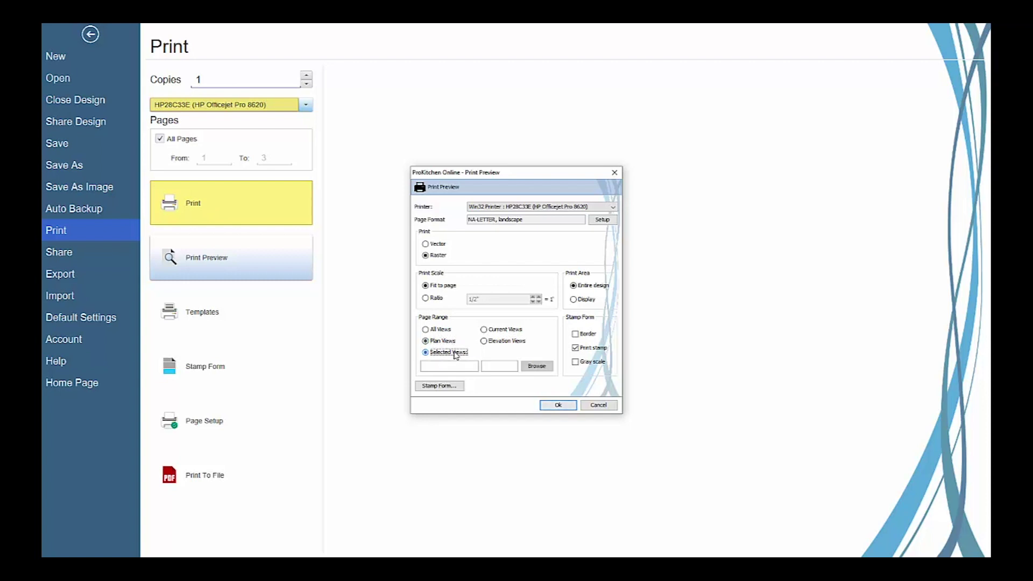
Pick the Master plan plus Fridge, Stove, Wine Rack Wall and Inside Island elevations
left_click(534, 368)
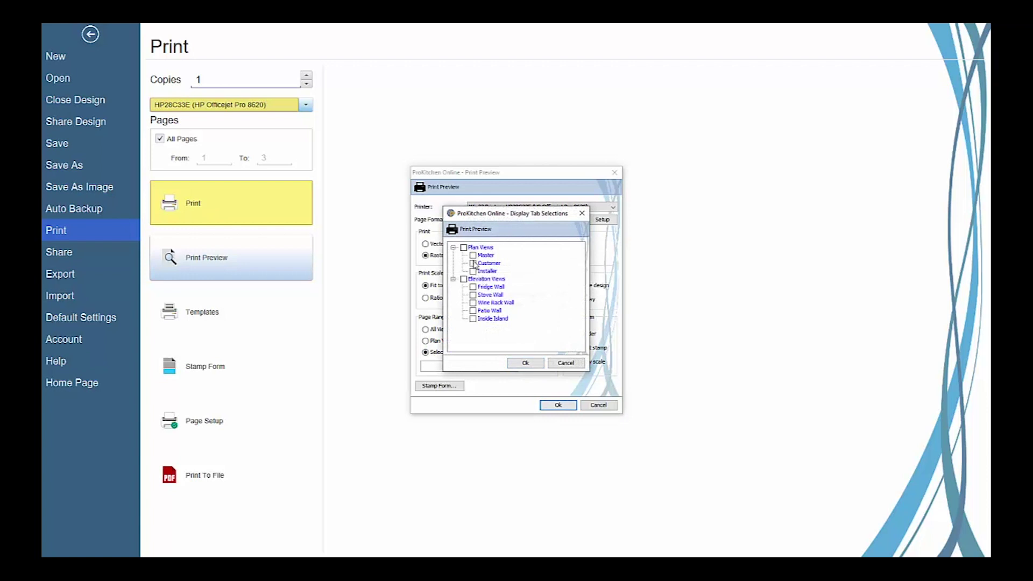
left_click(473, 256)
left_click(473, 288)
left_click(473, 295)
left_click(474, 304)
left_click(473, 318)
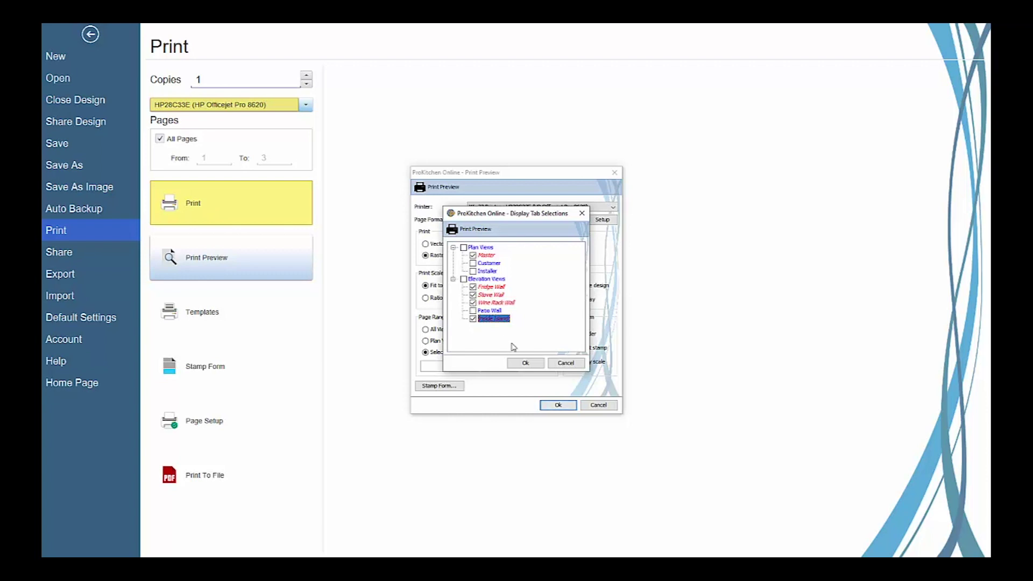
left_click(519, 365)
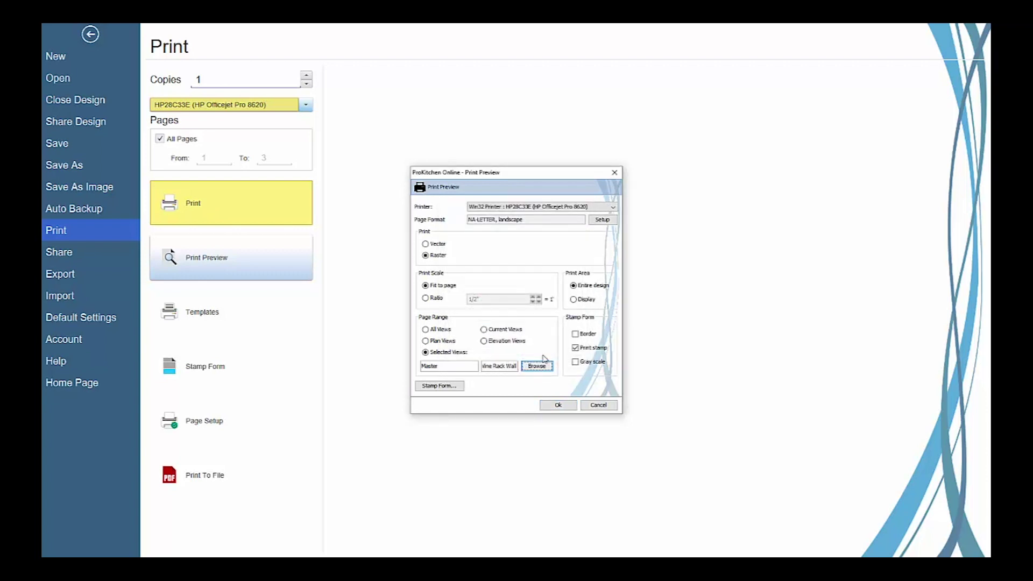
Keep the stamp printed, print in colour, and leave the border off
left_click(575, 348)
left_click(576, 348)
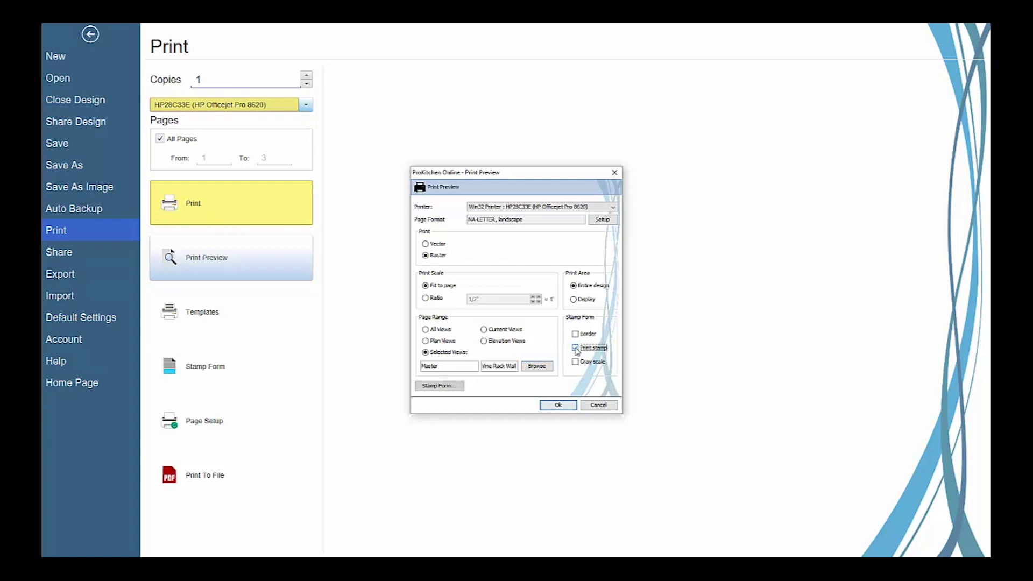
left_click(587, 335)
left_click(577, 362)
left_click(577, 362)
left_click(577, 335)
Set the stamp form's design and print dates to Nov 14, 2019
left_click(453, 386)
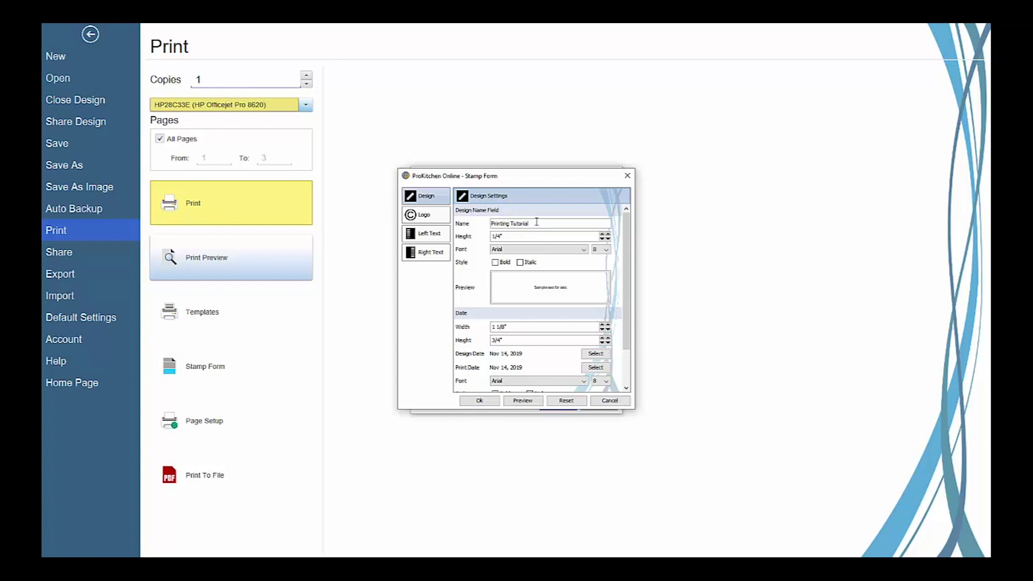
left_click(593, 356)
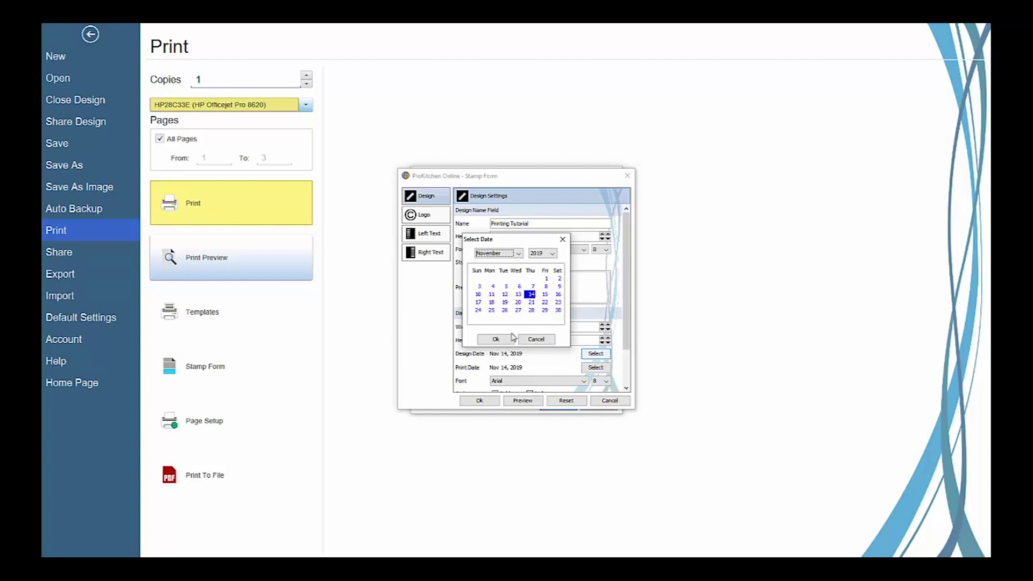
left_click(509, 338)
left_click(595, 367)
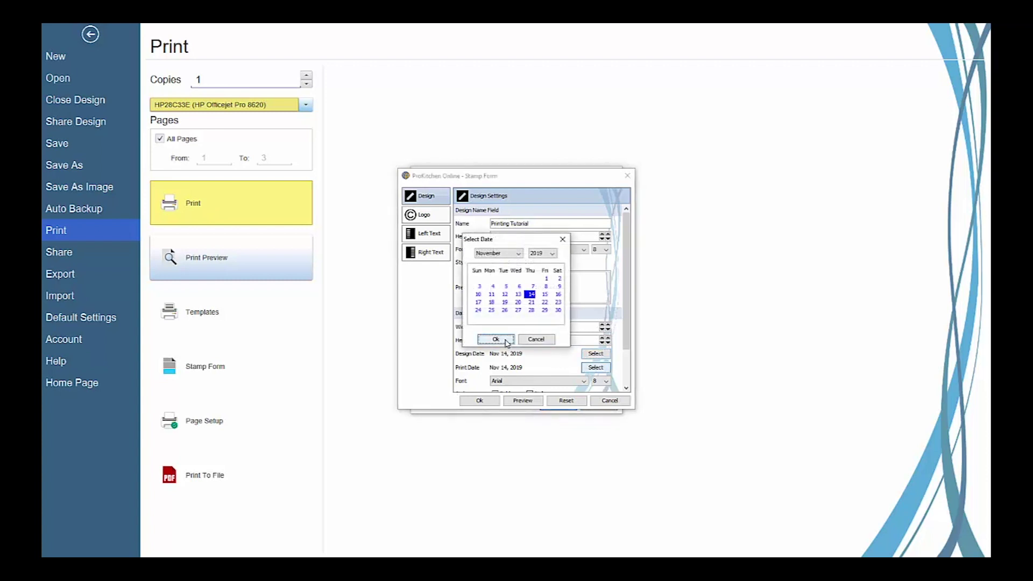
left_click(505, 340)
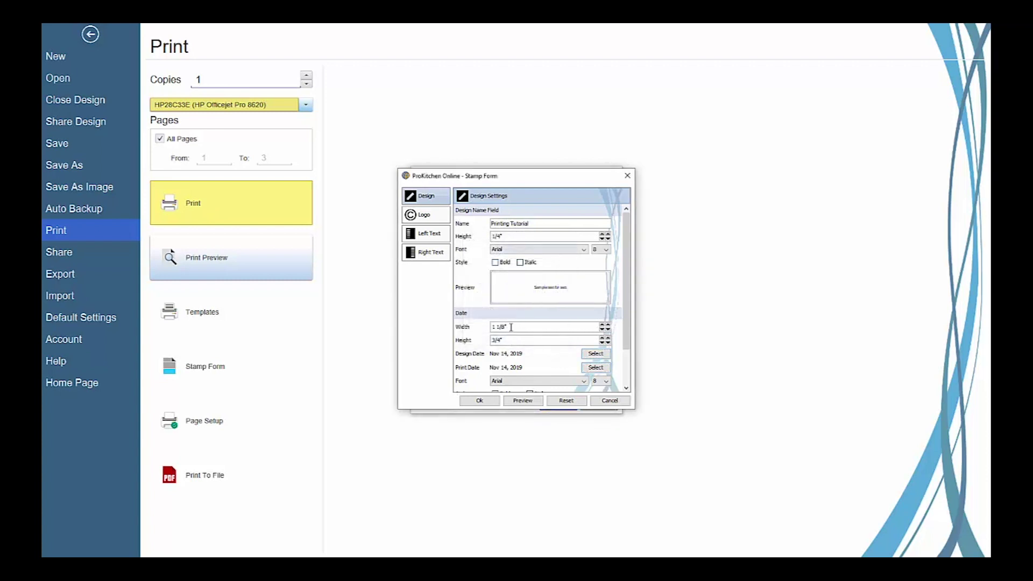
Format the design name in Arial 8, non-italic and bold
left_click(520, 250)
left_click(520, 258)
left_click(601, 251)
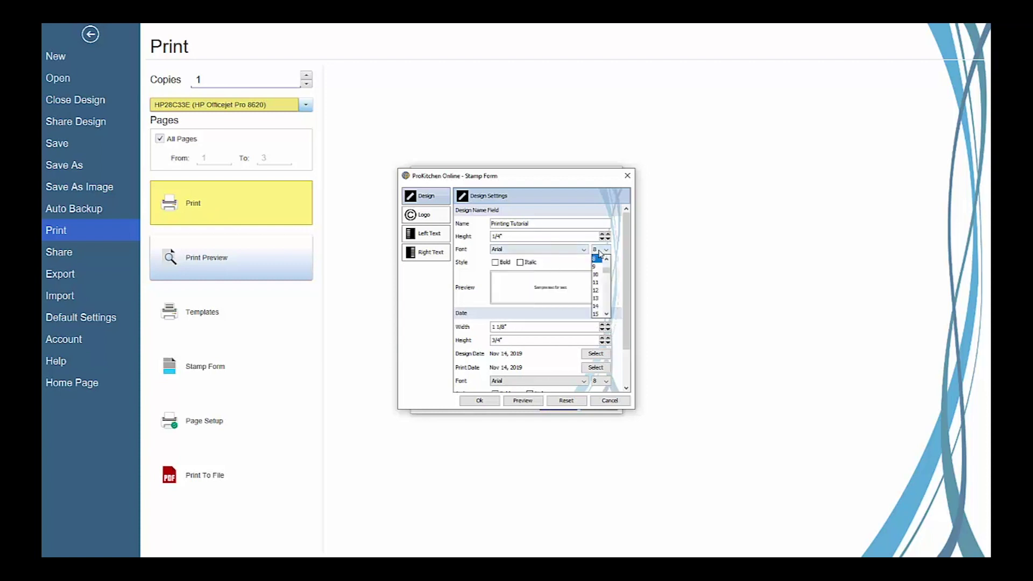
left_click(599, 258)
left_click(495, 263)
left_click(496, 263)
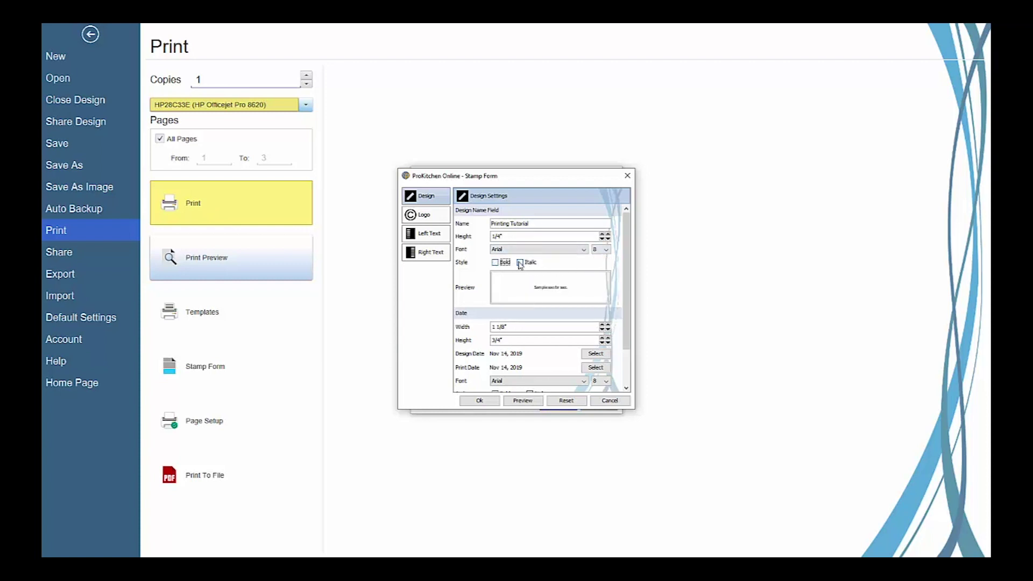
left_click(521, 263)
left_click(495, 262)
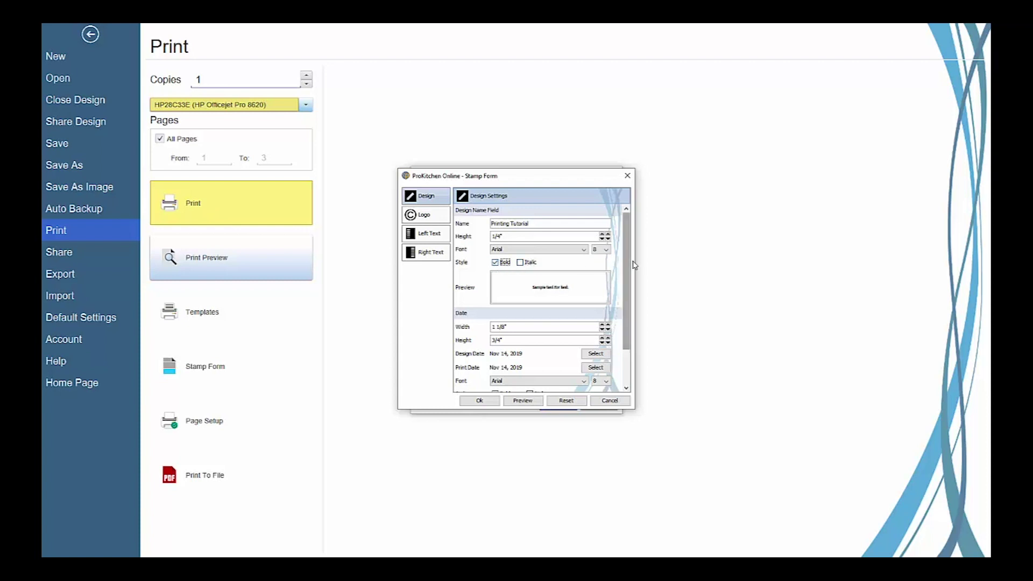
Load prokitchen_logo_symbol.png from the Desktop as the stamp logo
left_click(444, 218)
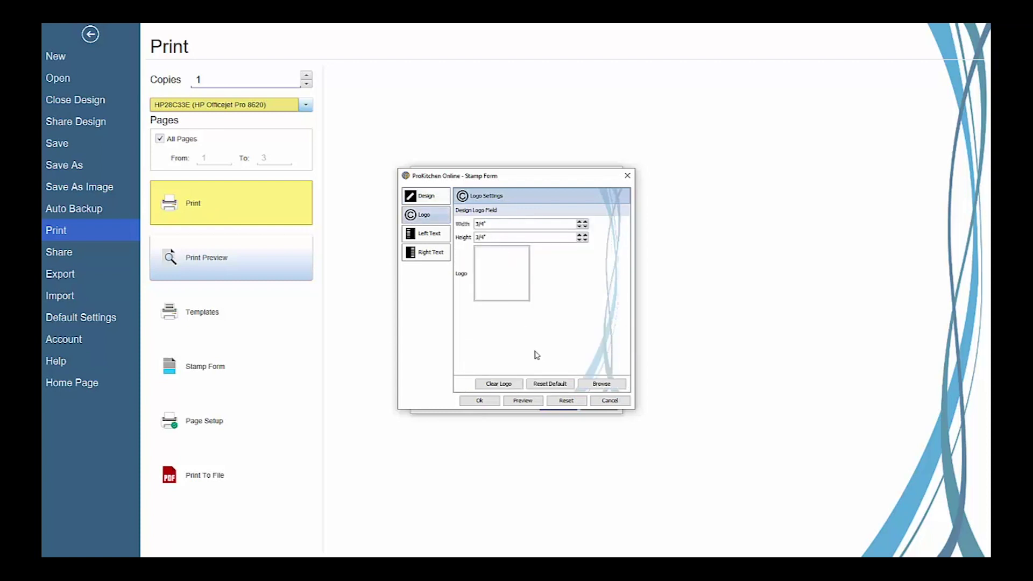
left_click(600, 383)
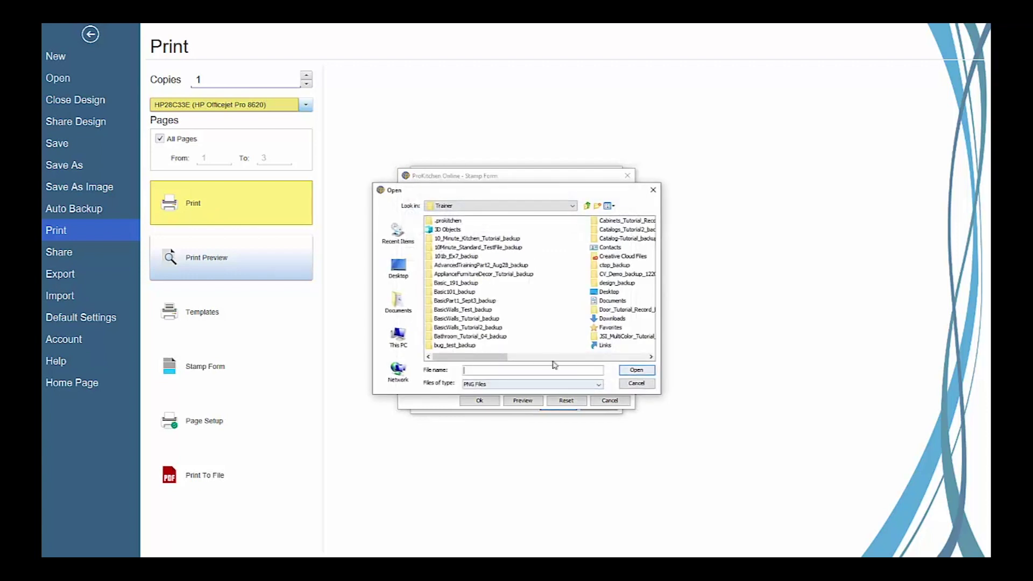
left_click(398, 267)
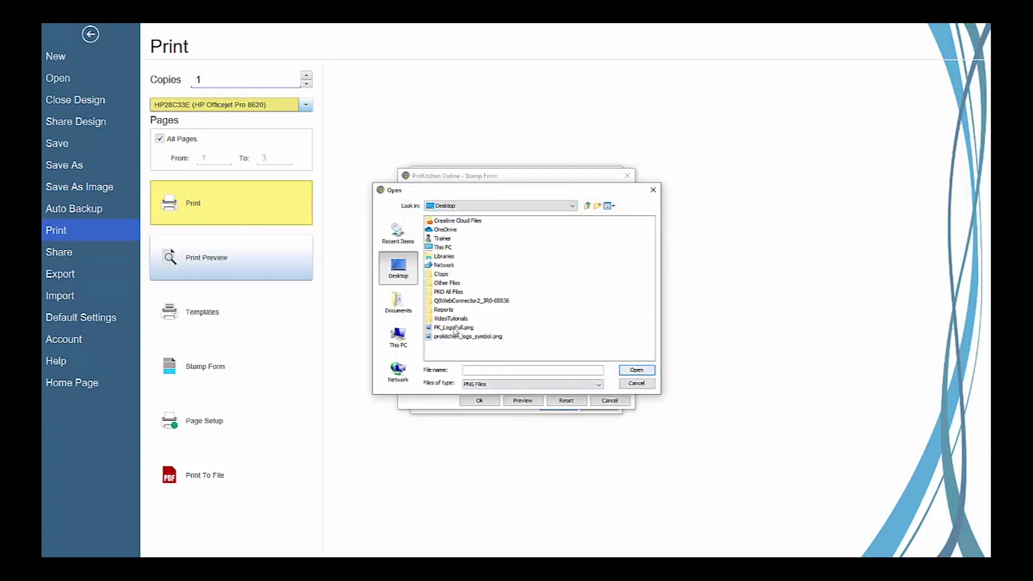
left_click(457, 336)
left_click(636, 371)
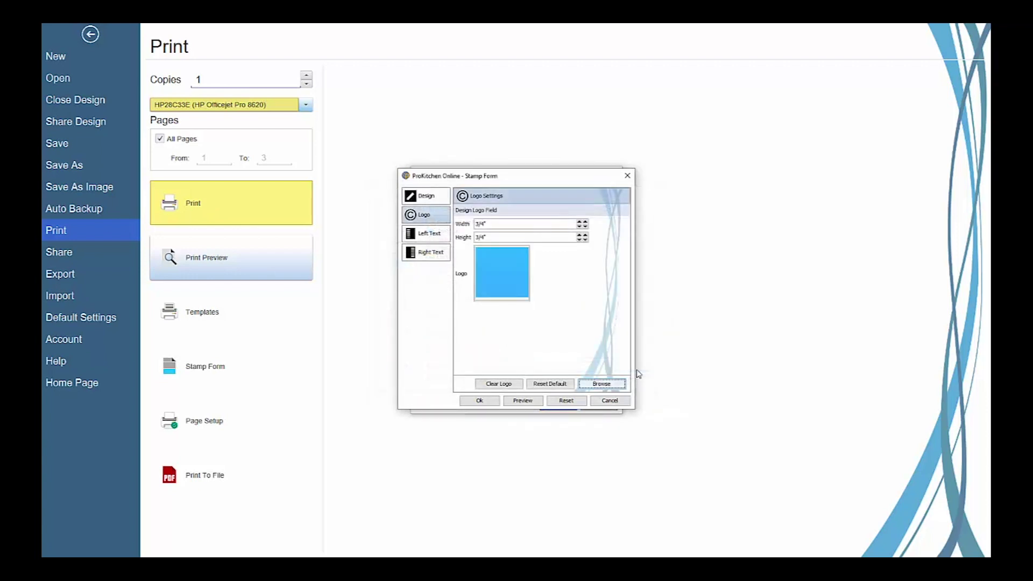
Size the stamp logo to 13/16" wide by 3/4" high
left_click(490, 237)
left_click(585, 236)
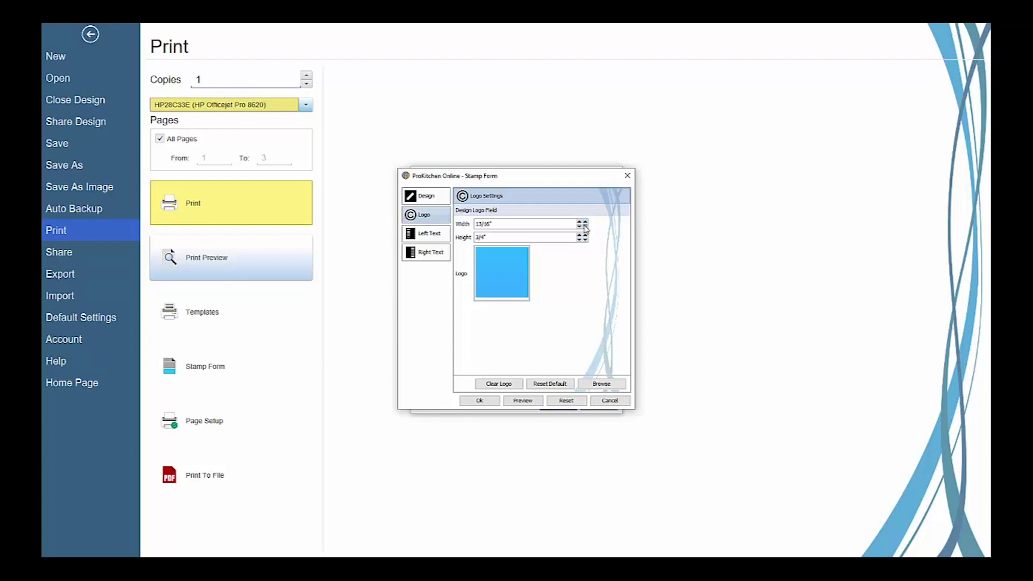
left_click(430, 235)
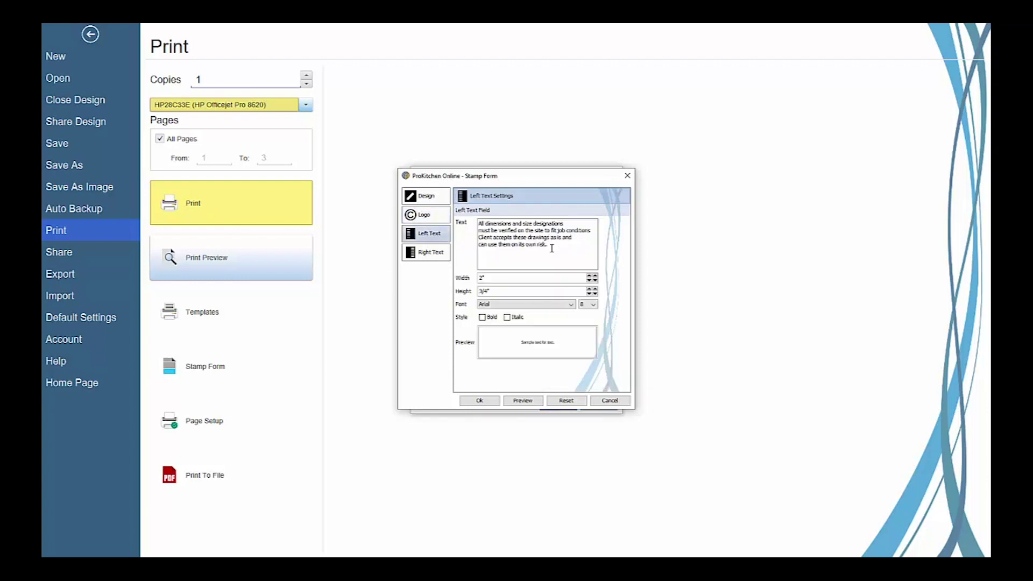
Change the stamp's left disclaimer to 'Left Text' in Arial size 8
left_click_drag(552, 248, 479, 222)
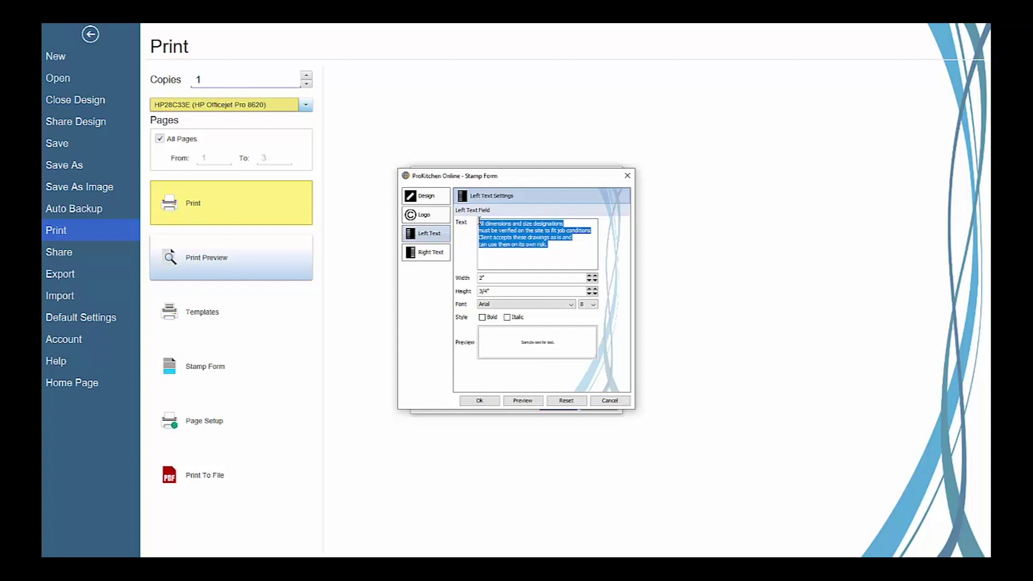
type("Left")
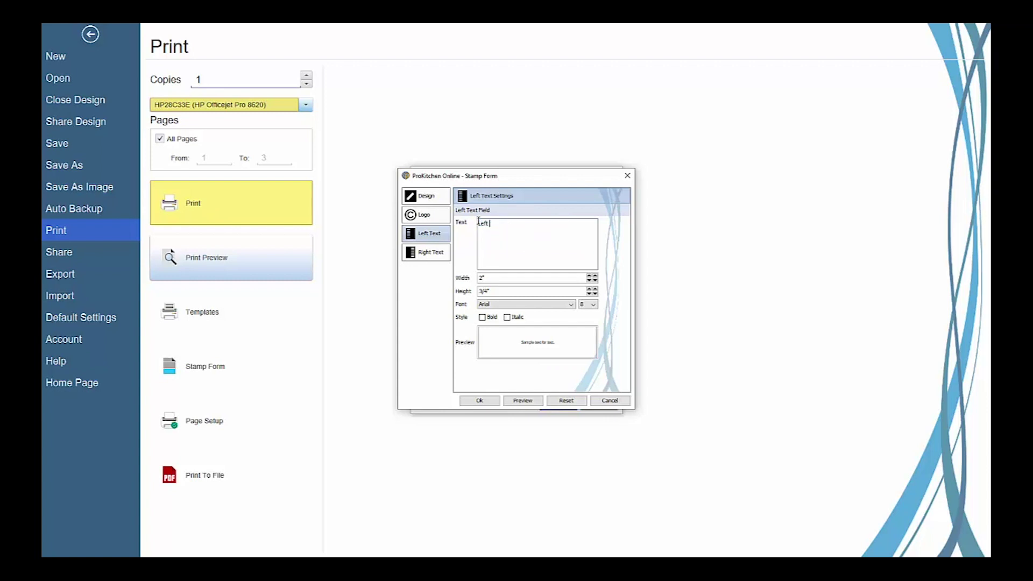
type(" Text")
left_click(571, 304)
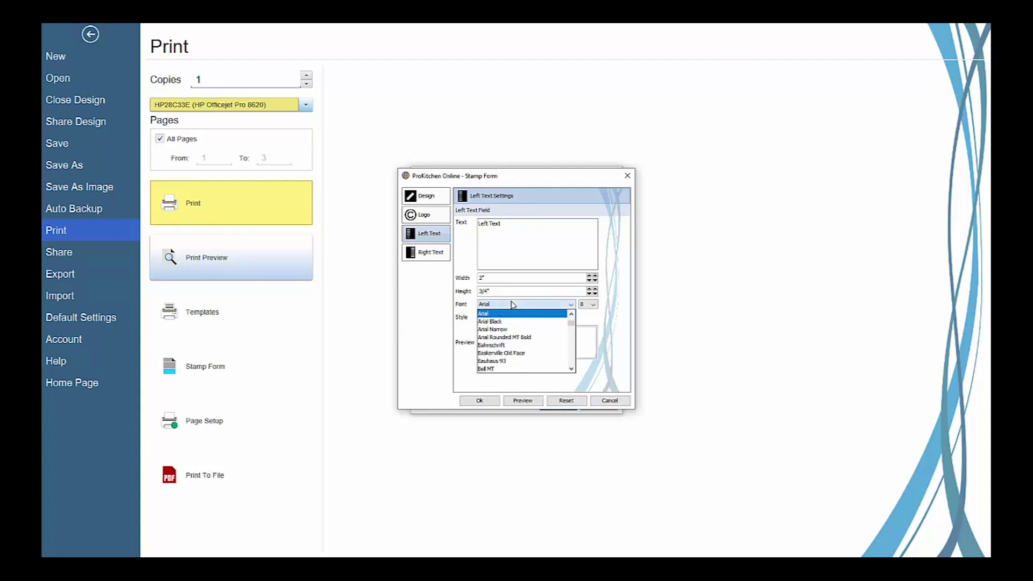
left_click(584, 305)
left_click(584, 305)
left_click(584, 305)
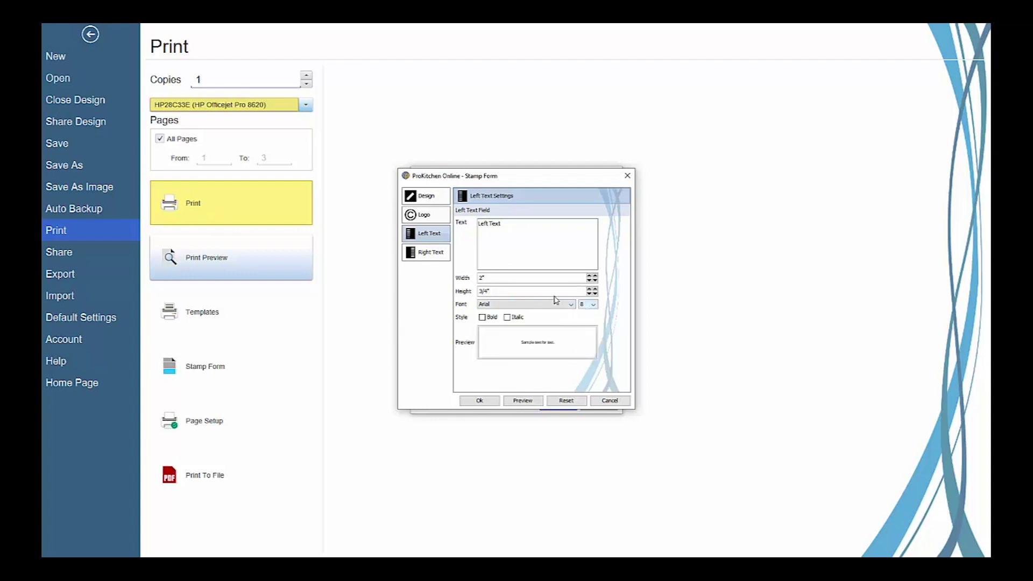
left_click(440, 254)
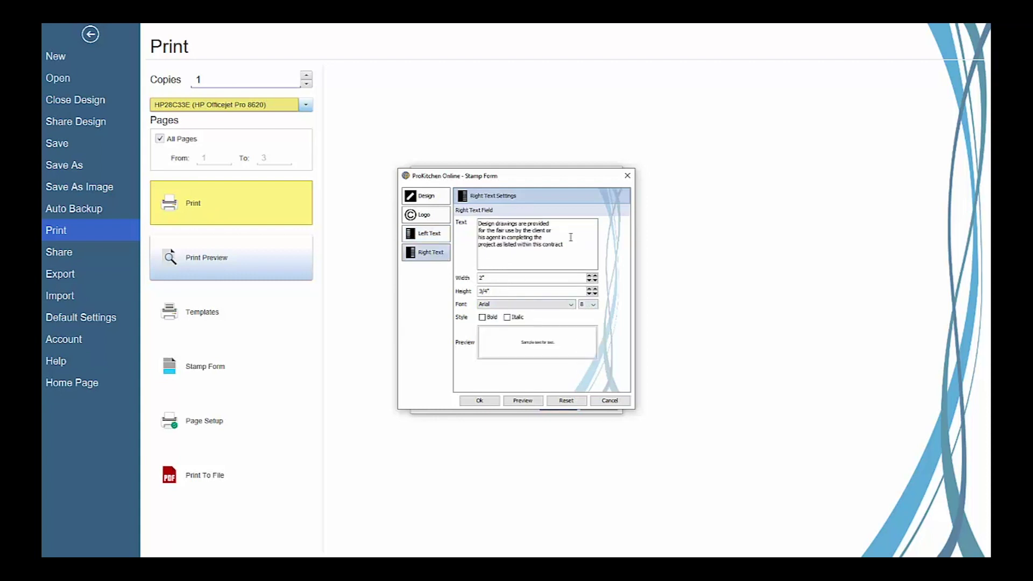
left_click(521, 402)
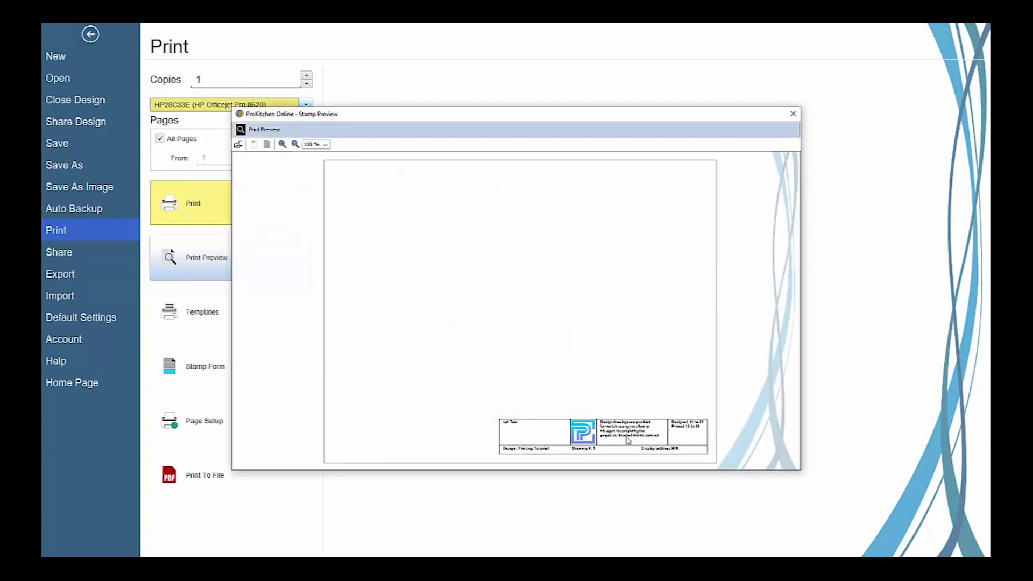
Close the stamp preview, save the stamp form, and confirm the print preview options
left_click(793, 113)
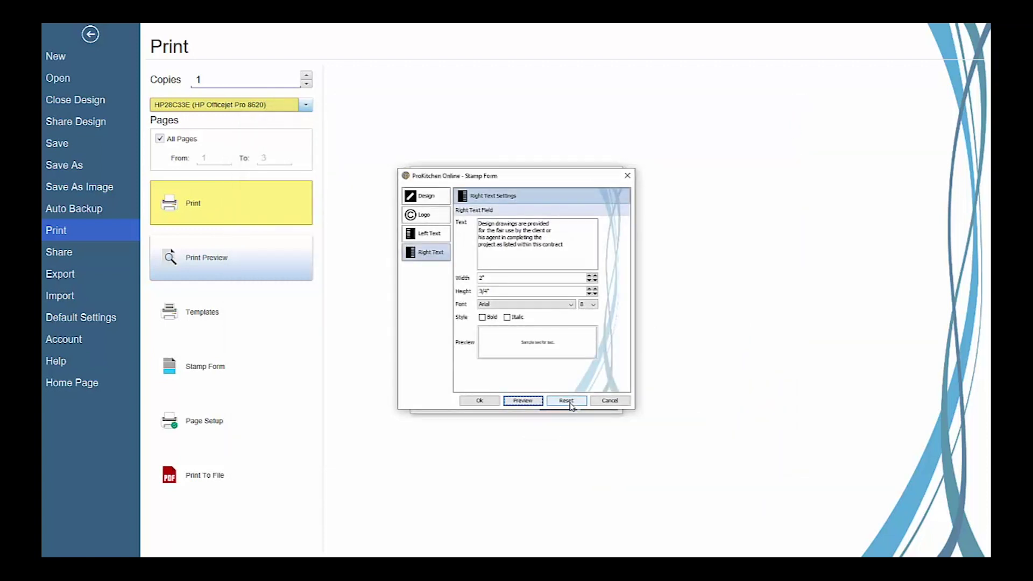
left_click(491, 401)
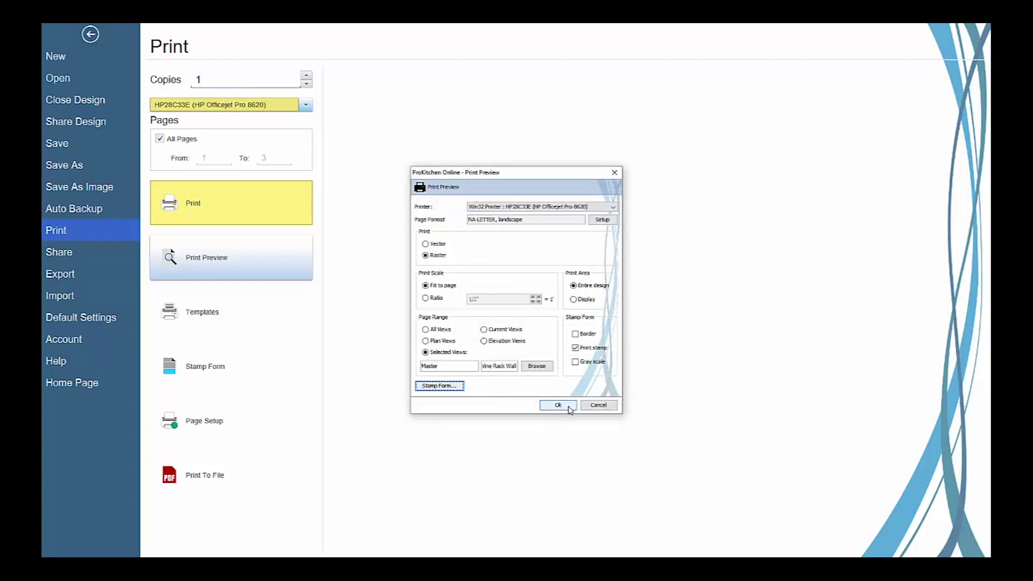
left_click(557, 405)
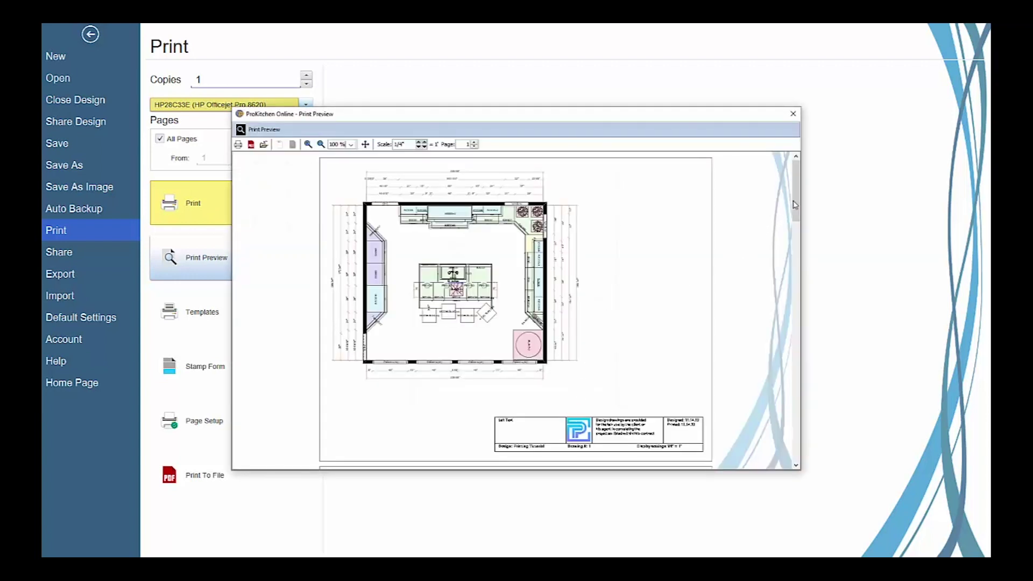
Toggle the header, zoom in and out at 100%, and pan the floor plan on the preview
left_click_drag(797, 204, 801, 154)
left_click(280, 145)
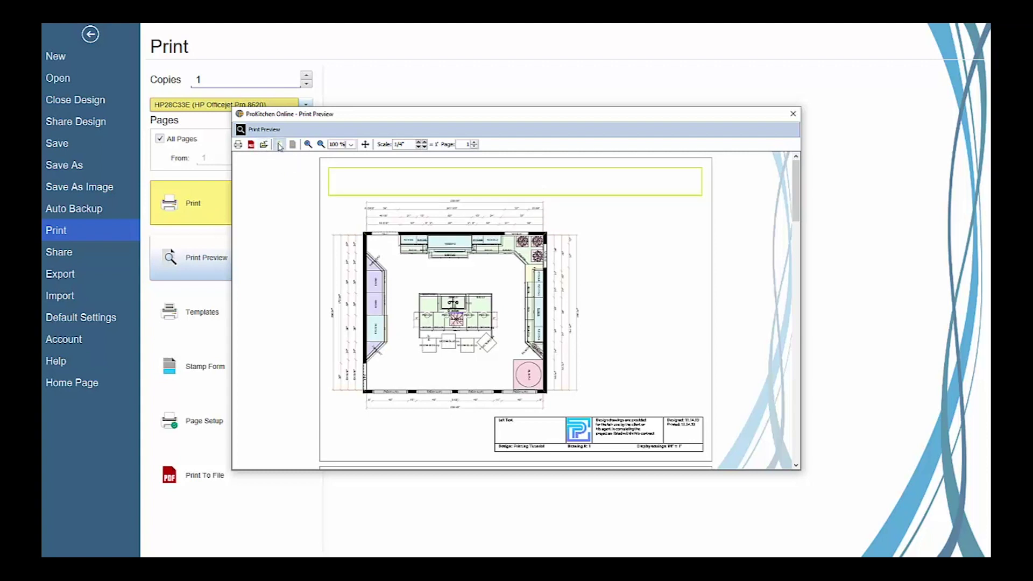
left_click(279, 145)
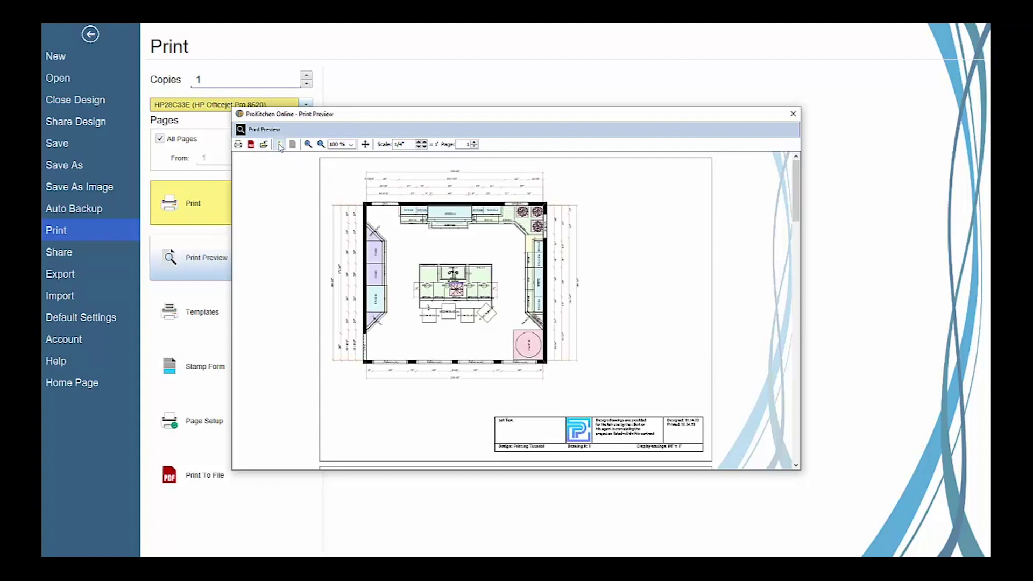
left_click(308, 144)
left_click(321, 145)
left_click(350, 144)
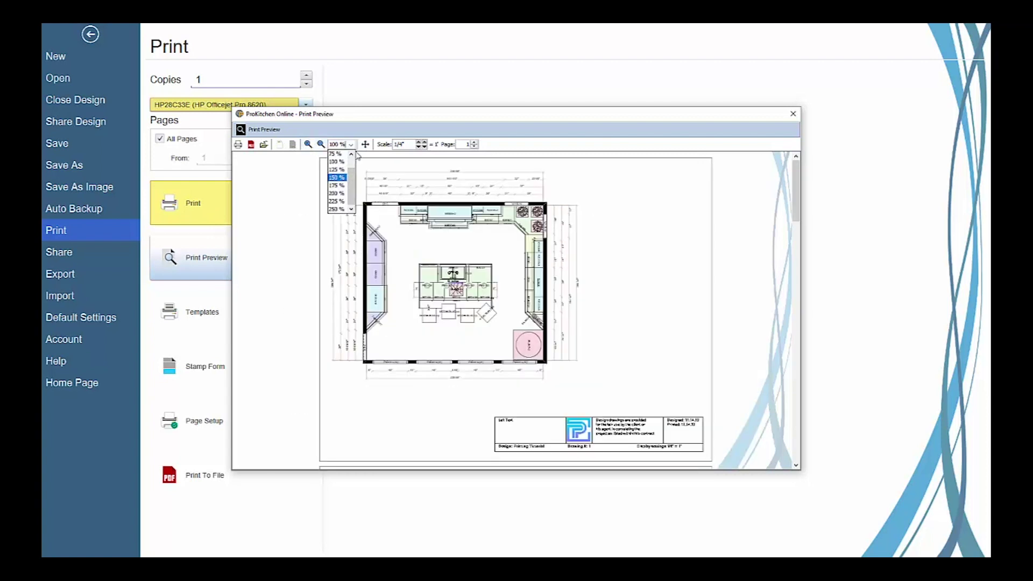
left_click(351, 145)
left_click(365, 144)
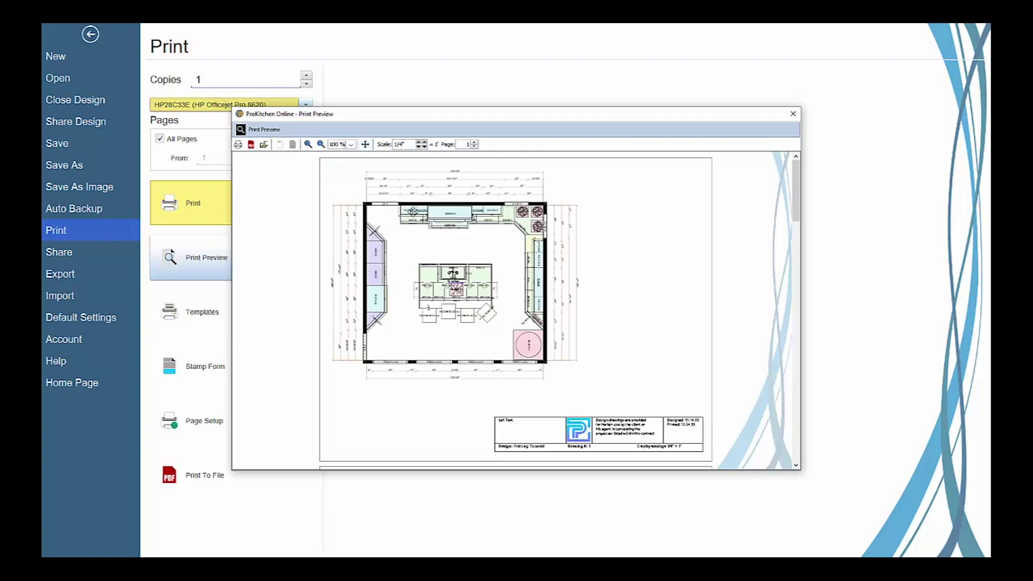
left_click_drag(413, 211, 473, 221)
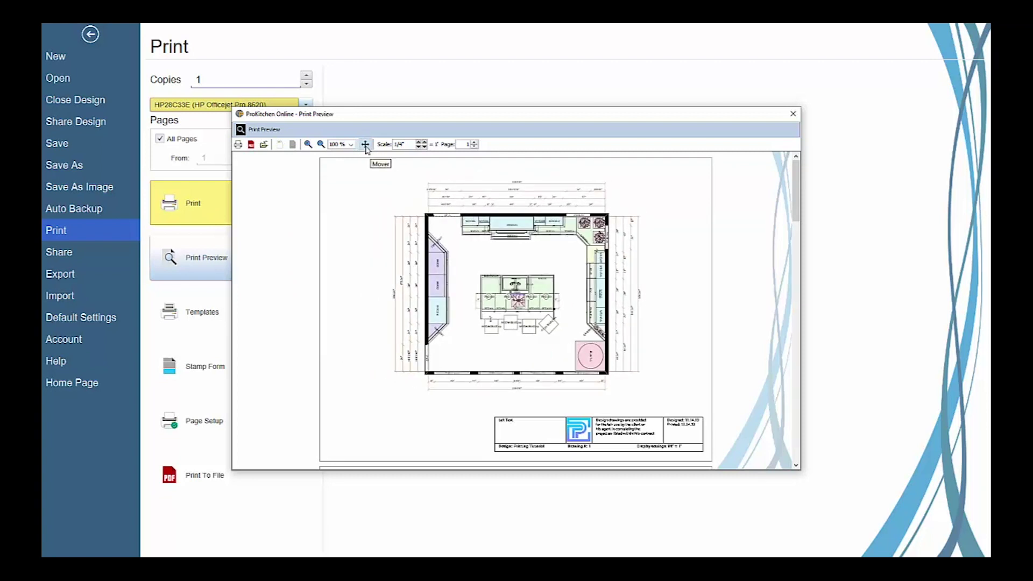
Try scale 5/16" then back to 1/4", browse pages 1–3, and close the preview
left_click(427, 144)
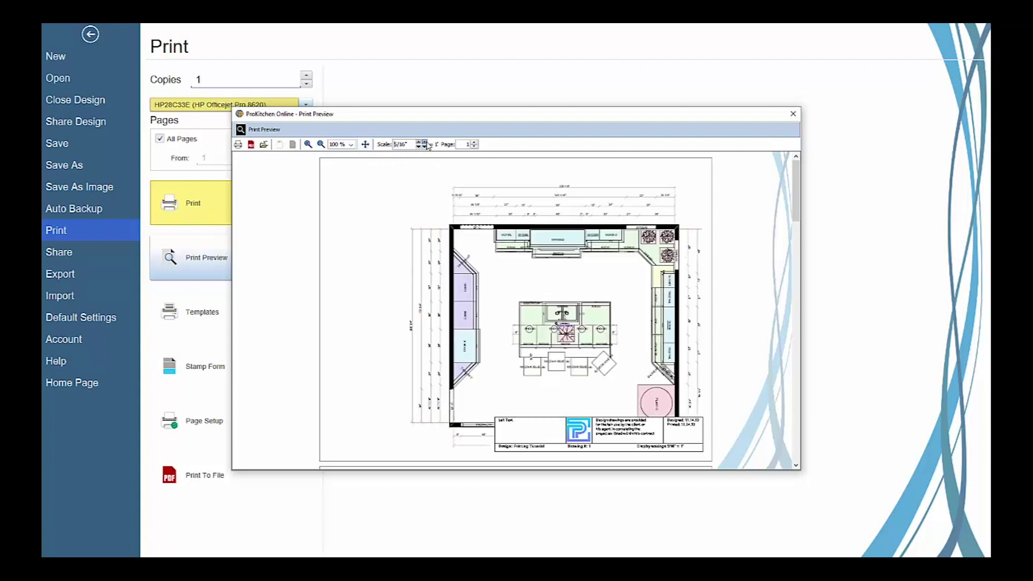
left_click(424, 146)
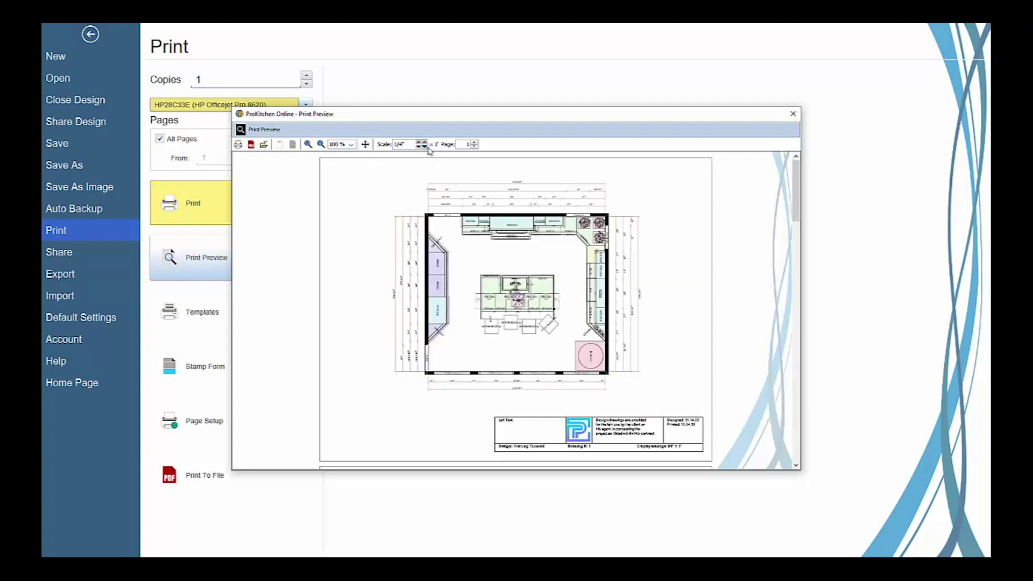
left_click(474, 142)
left_click(474, 142)
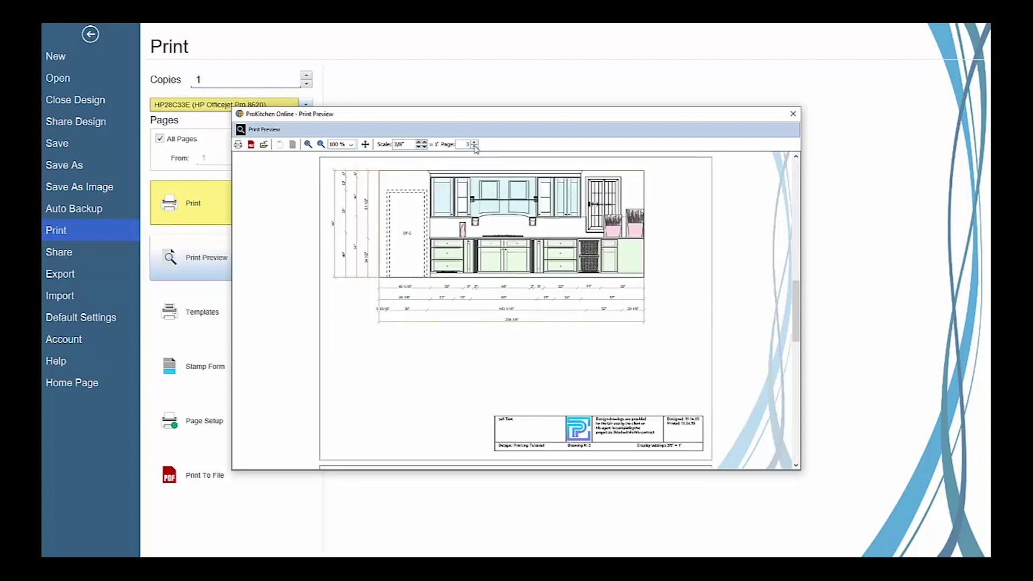
left_click(475, 146)
left_click(474, 146)
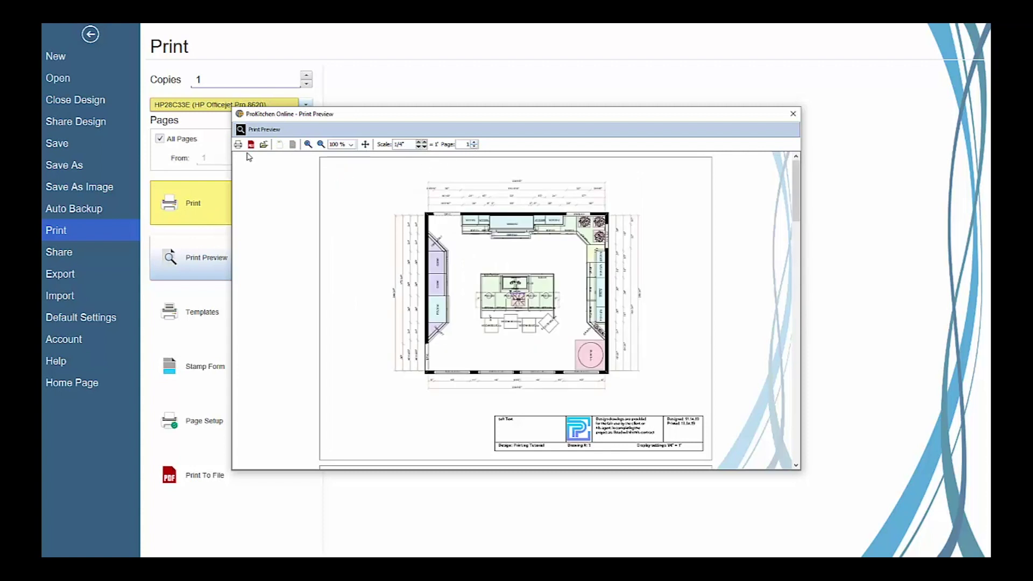
left_click(793, 113)
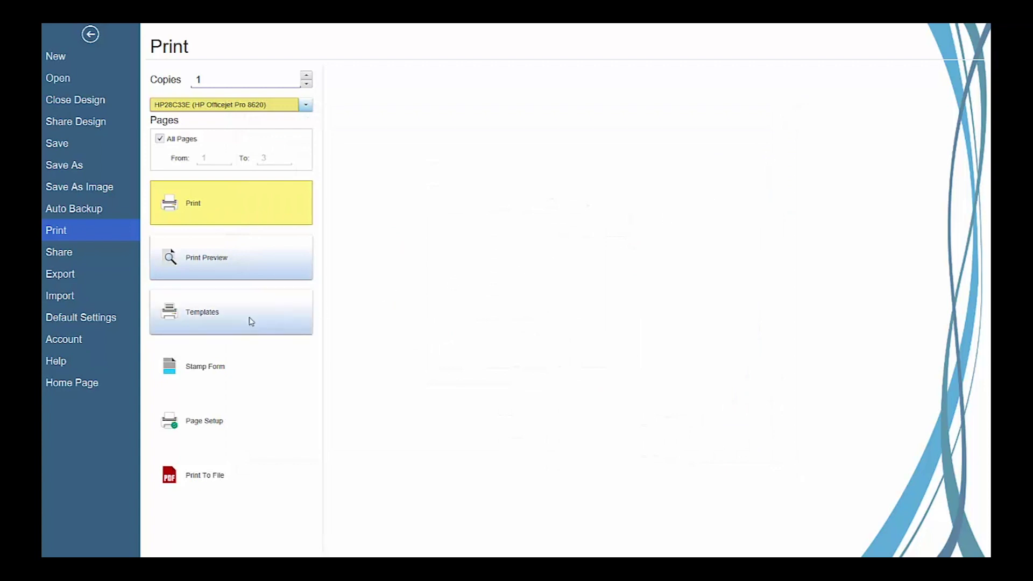
Open the template chooser, keeping Letter paper and automatic source in the page format
left_click(200, 312)
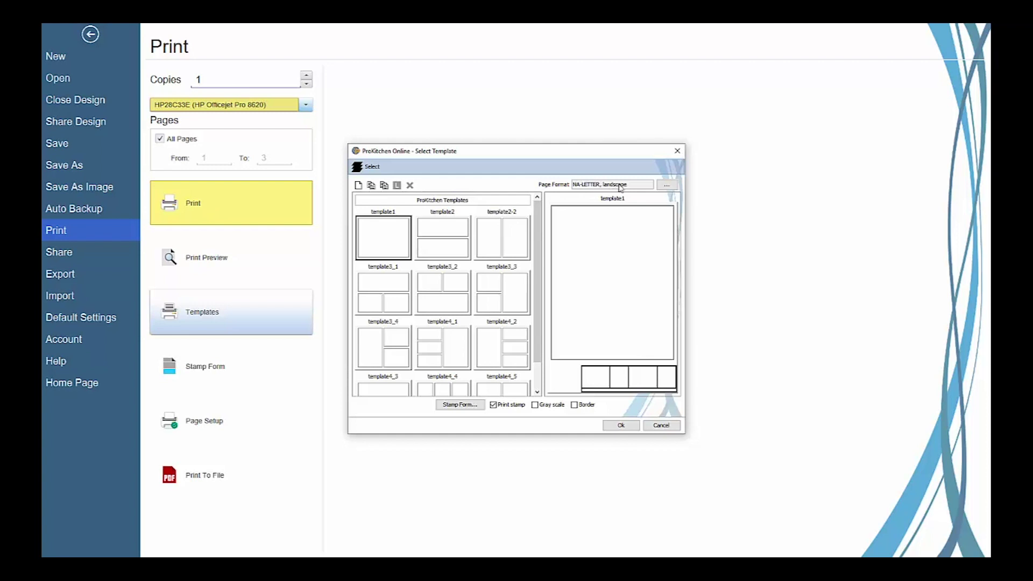
left_click(668, 185)
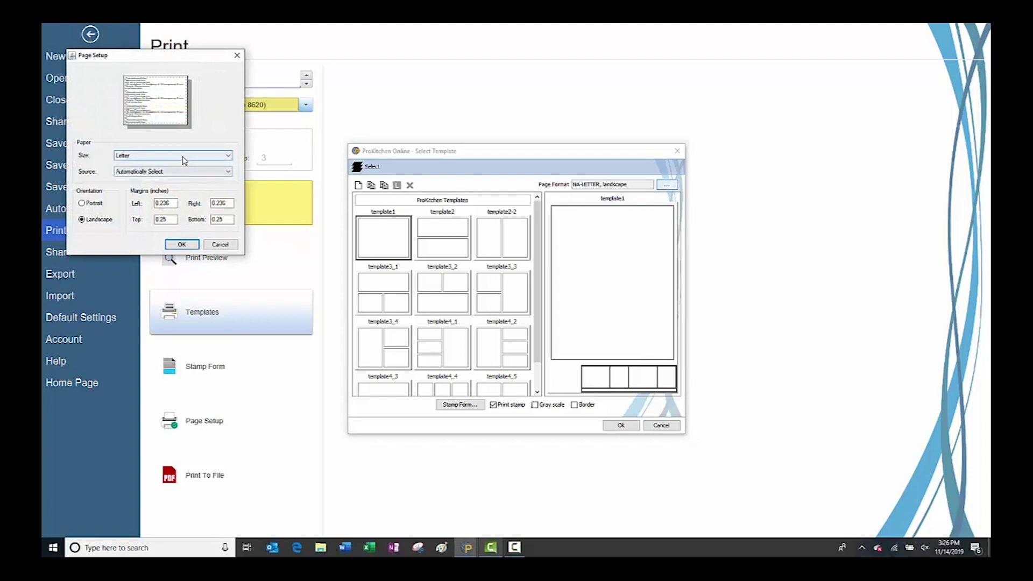
left_click(182, 157)
left_click(182, 157)
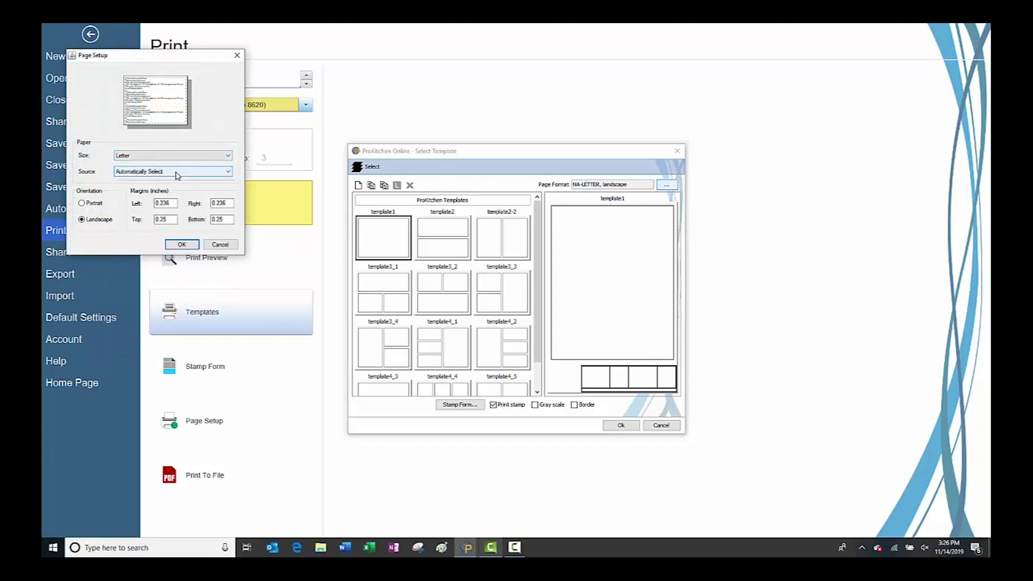
left_click(176, 172)
left_click(176, 172)
left_click(181, 245)
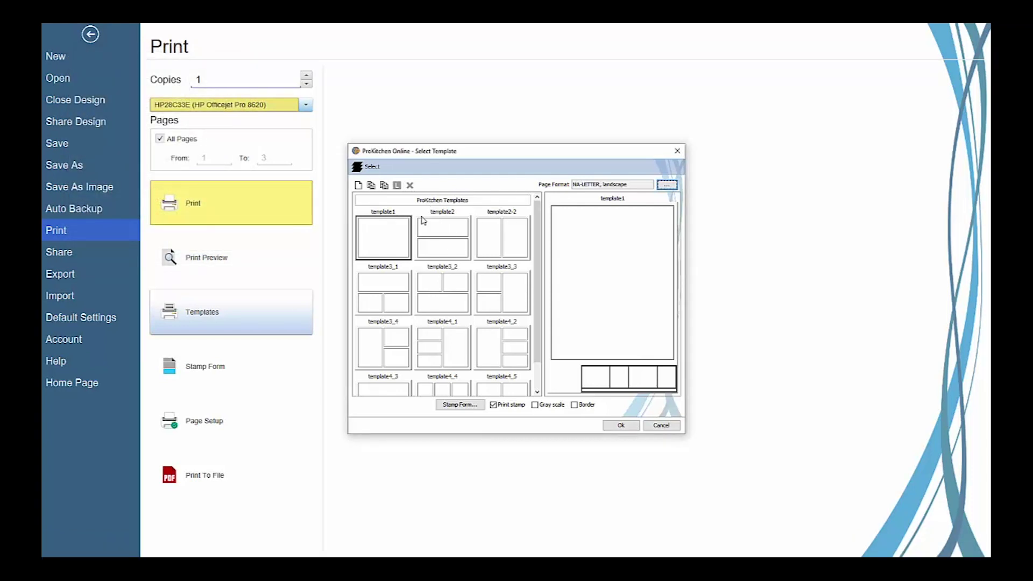
Create a blank user template named 'New Template'
left_click_drag(539, 235, 535, 269)
left_click(386, 315)
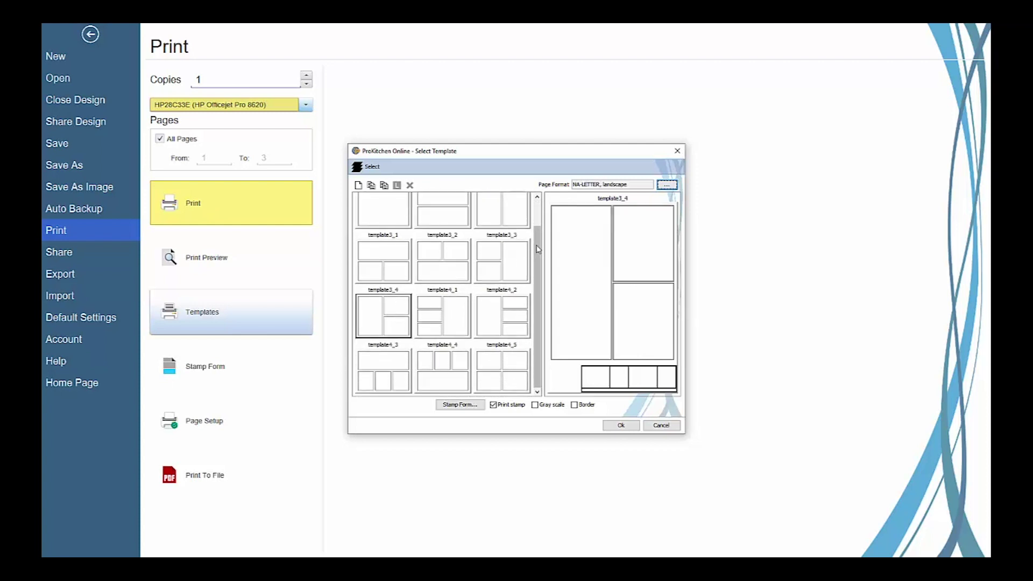
left_click(358, 185)
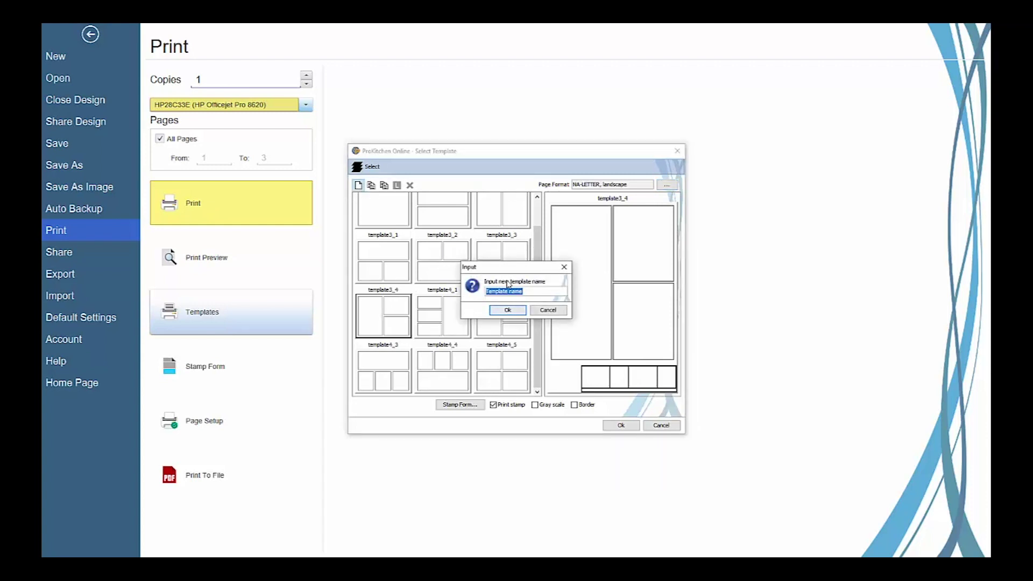
type("New Templ")
left_click(508, 310)
Copy template4_4 into a user template named 'Copy'
scroll(446, 366, "down", 3)
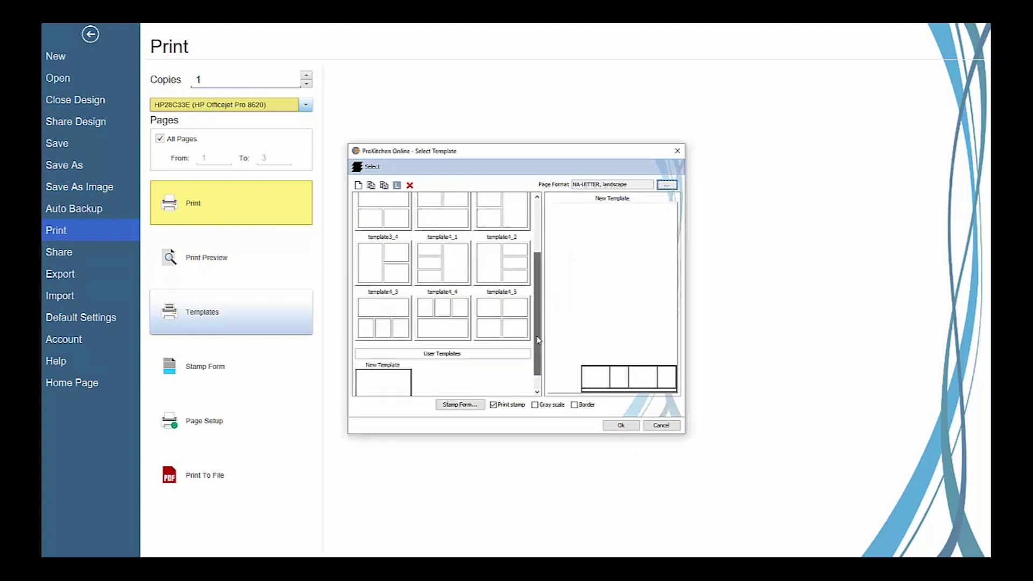
left_click(442, 302)
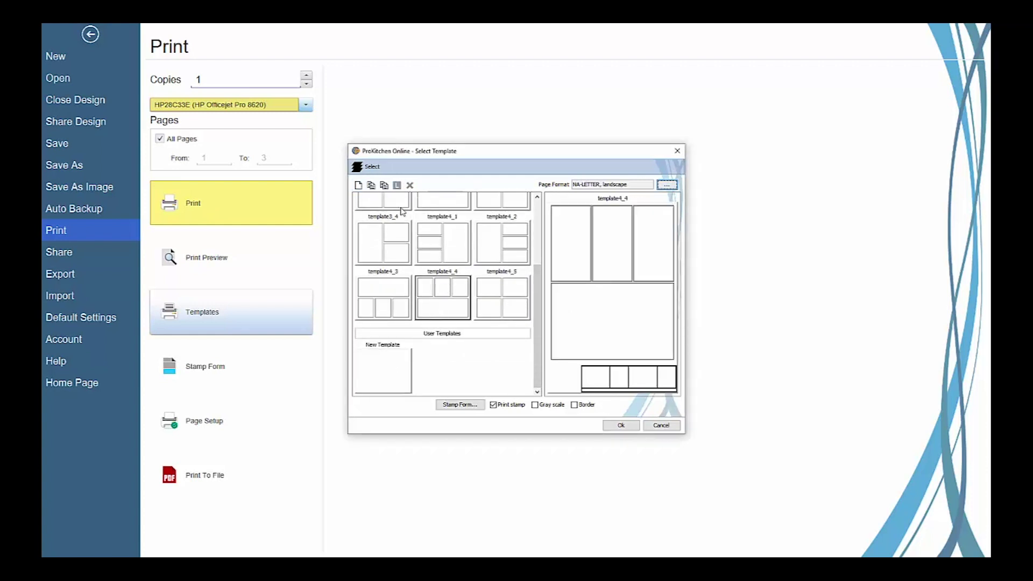
left_click(372, 186)
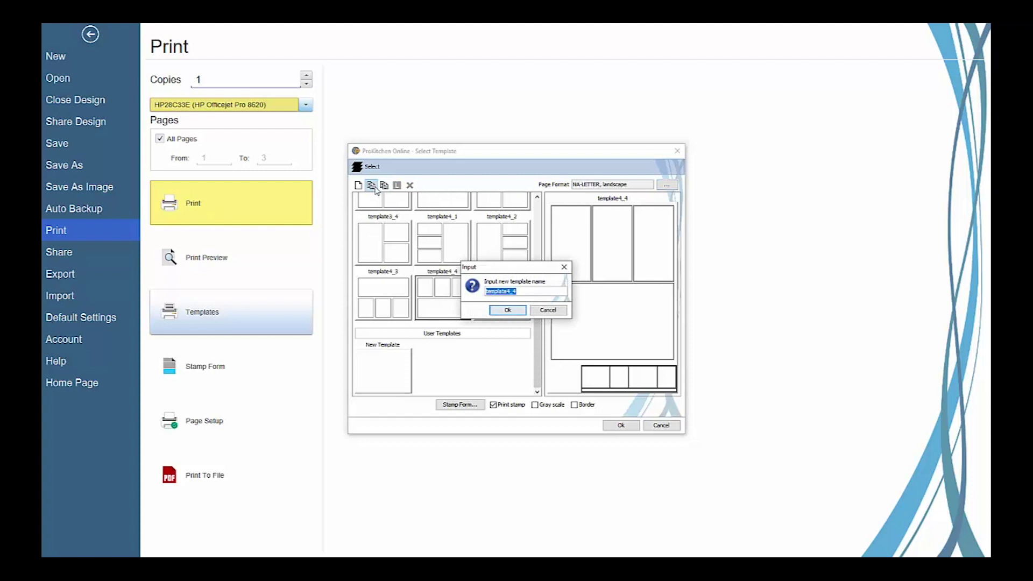
key("BackSpace")
key("Return")
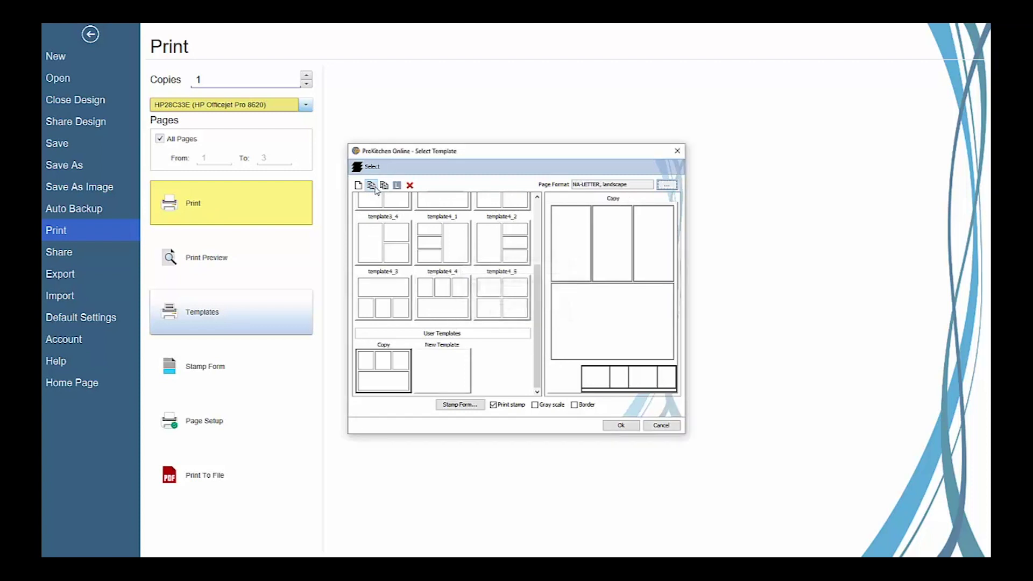
Copy template4_5 without its content as a user template named 'Copy Clear'
left_click(491, 295)
left_click(385, 186)
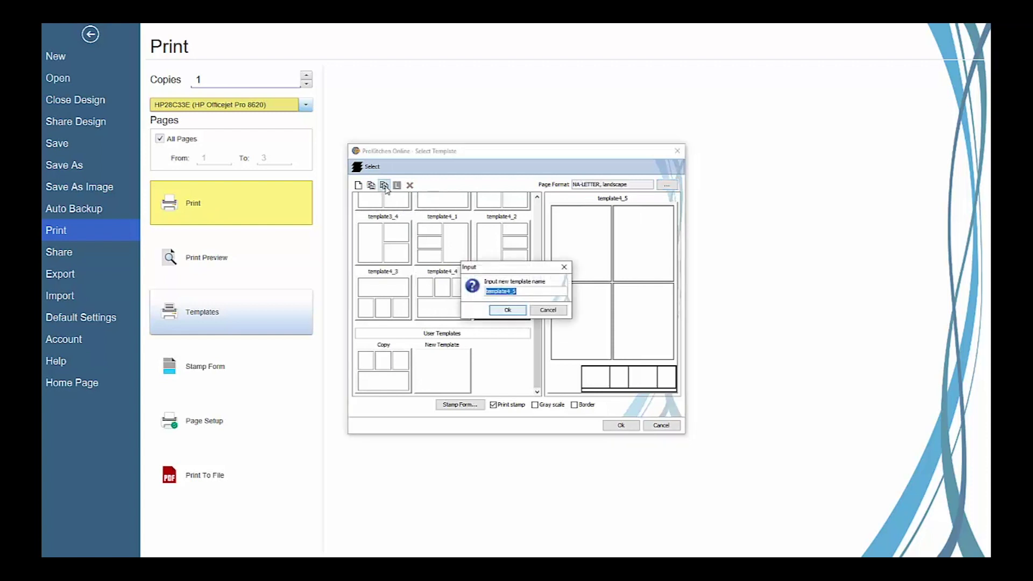
type("Copy Clear")
key("Return")
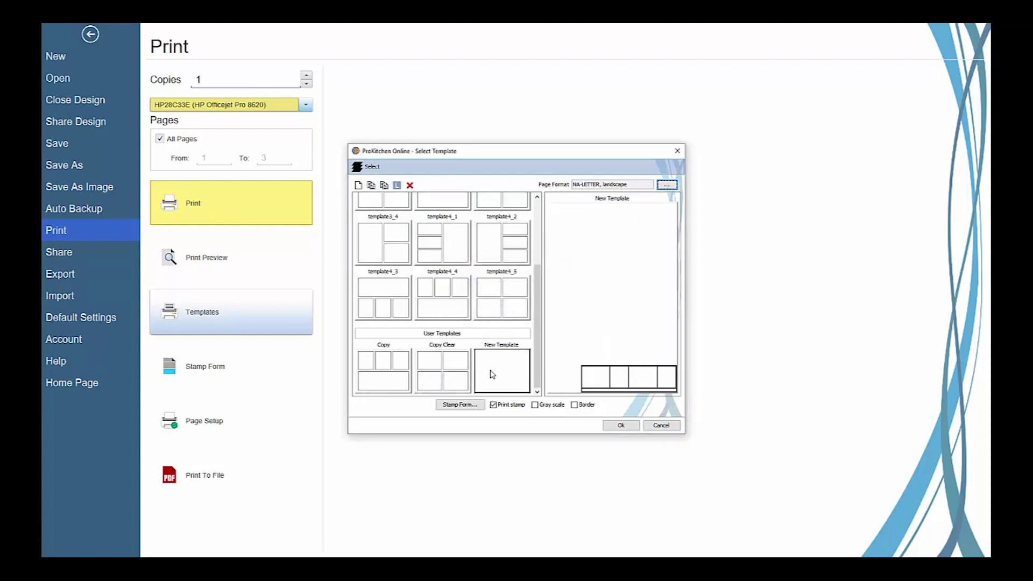
Rename 'New Template' to 'Rname', then ask to delete it
left_click(397, 185)
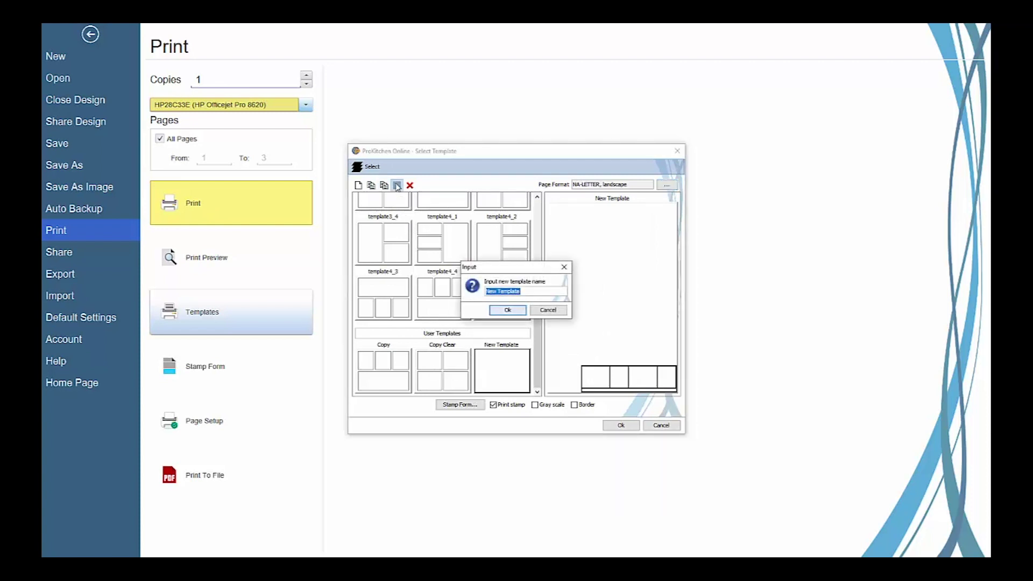
type("Rname")
key("Return")
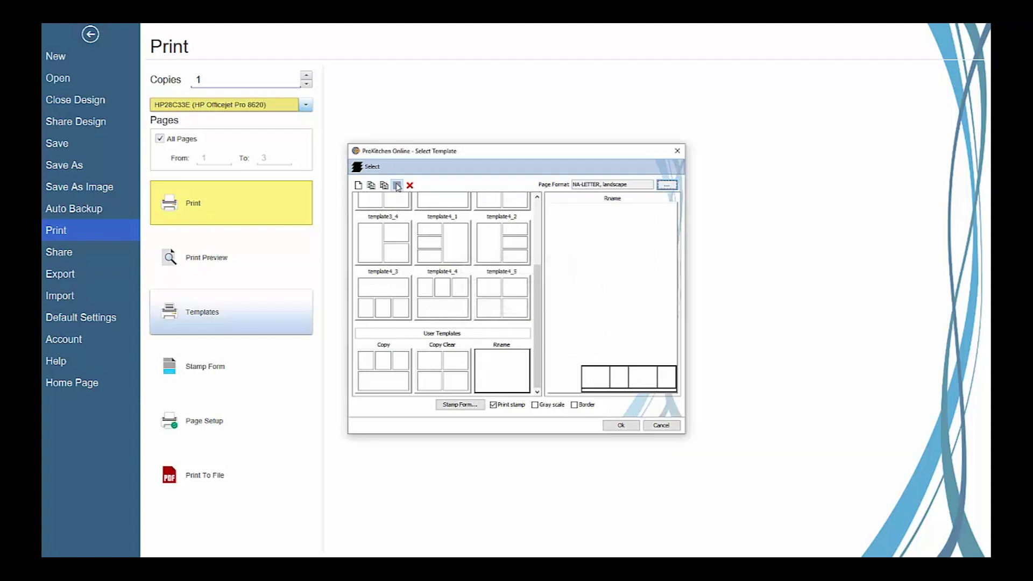
left_click(409, 185)
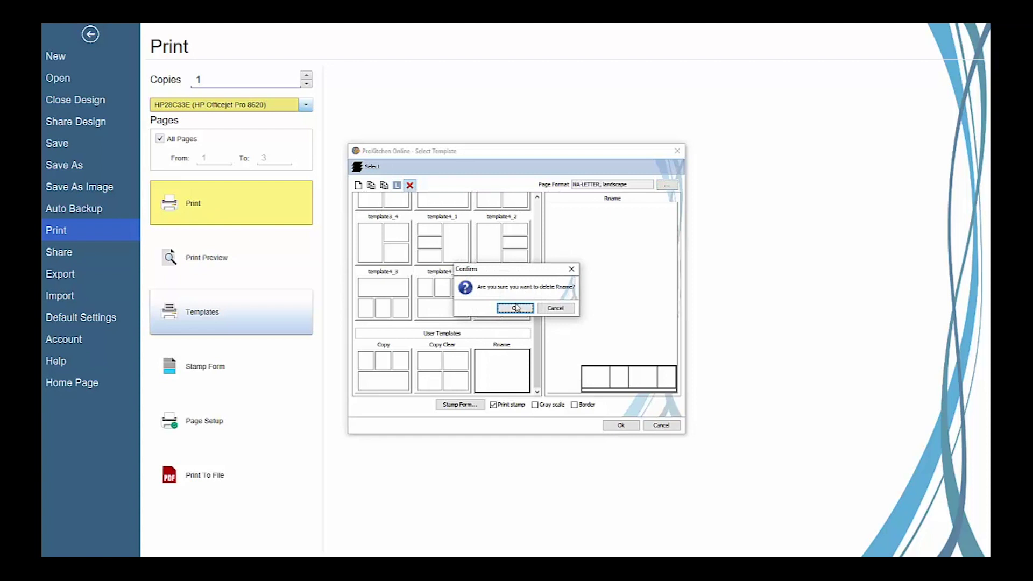
Confirm deleting Rname and select the four-view template4_2 layout
left_click(517, 311)
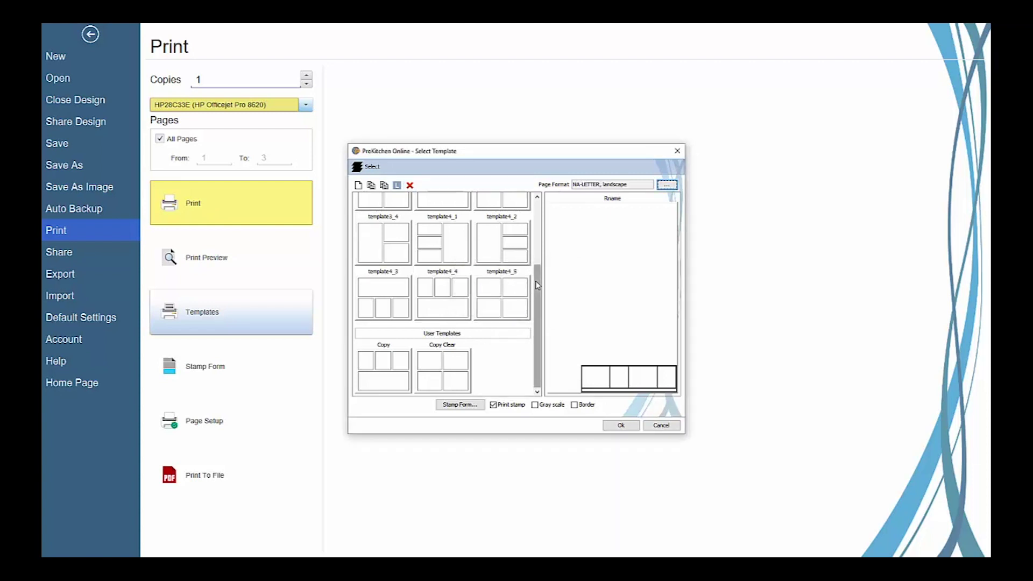
scroll(535, 280, "up", 1)
left_click(397, 279)
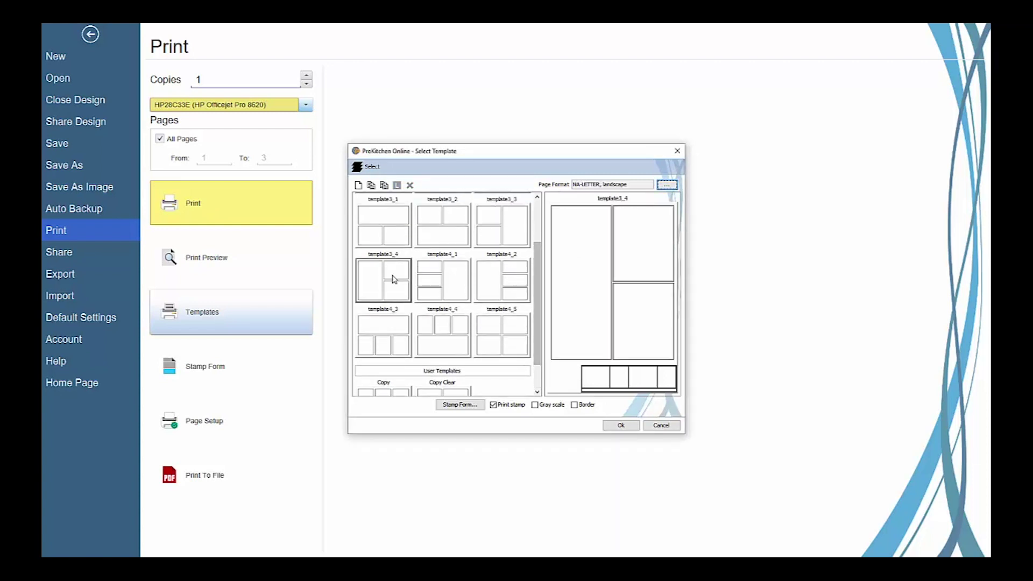
left_click(513, 288)
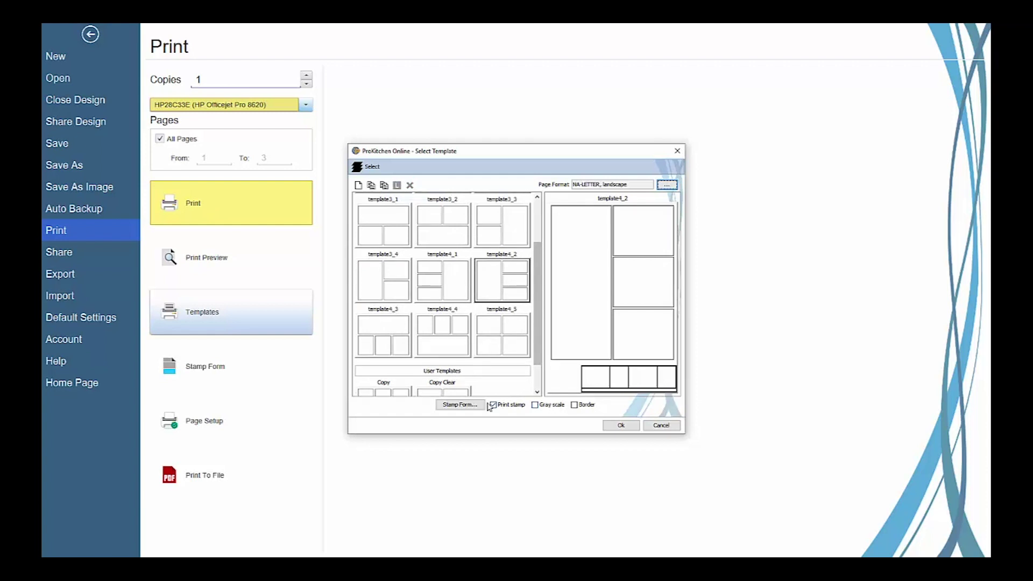
Keep the border off and review the stamp form's logo, left and right text settings
left_click(574, 405)
left_click(464, 405)
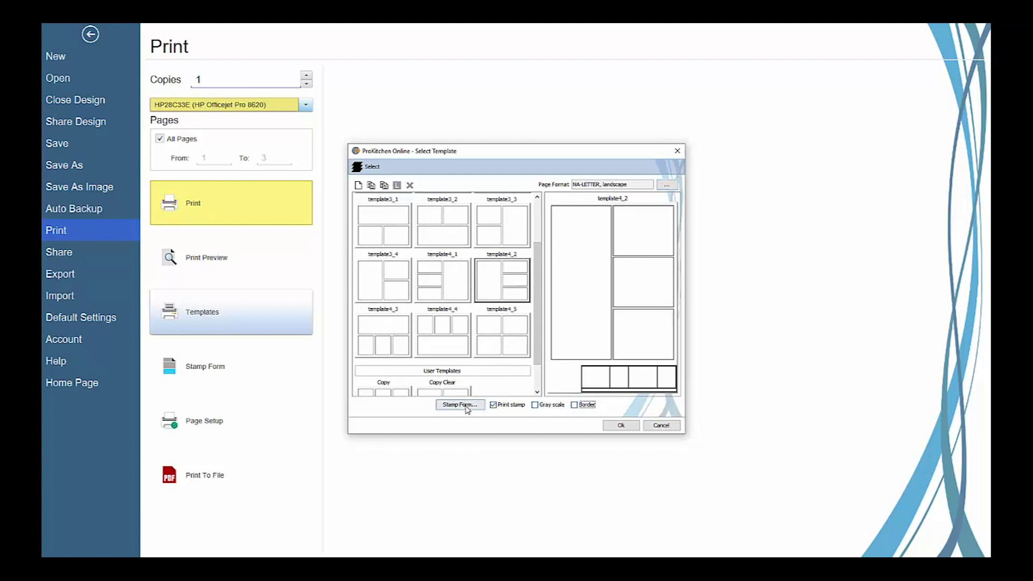
left_click(423, 214)
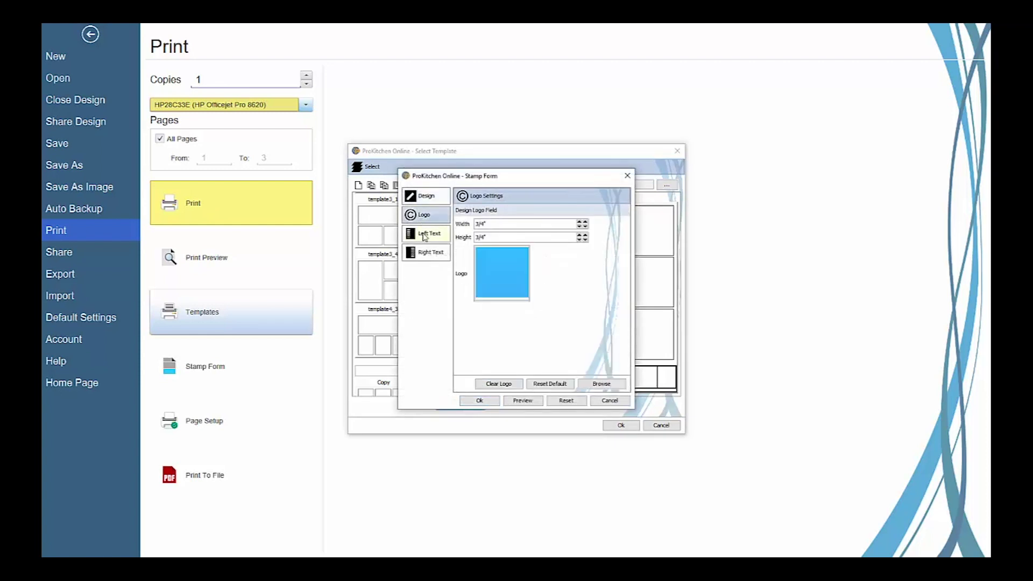
left_click(427, 234)
left_click(429, 258)
left_click(479, 400)
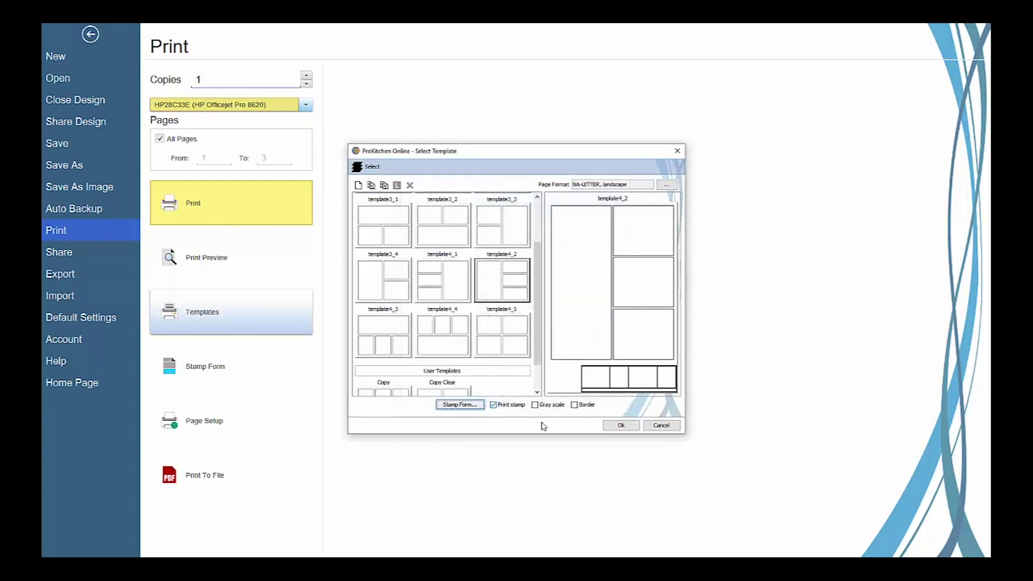
Preview template4_2 and browse the Plan, Elevation and 3D HD views available for the large left frame
left_click(621, 426)
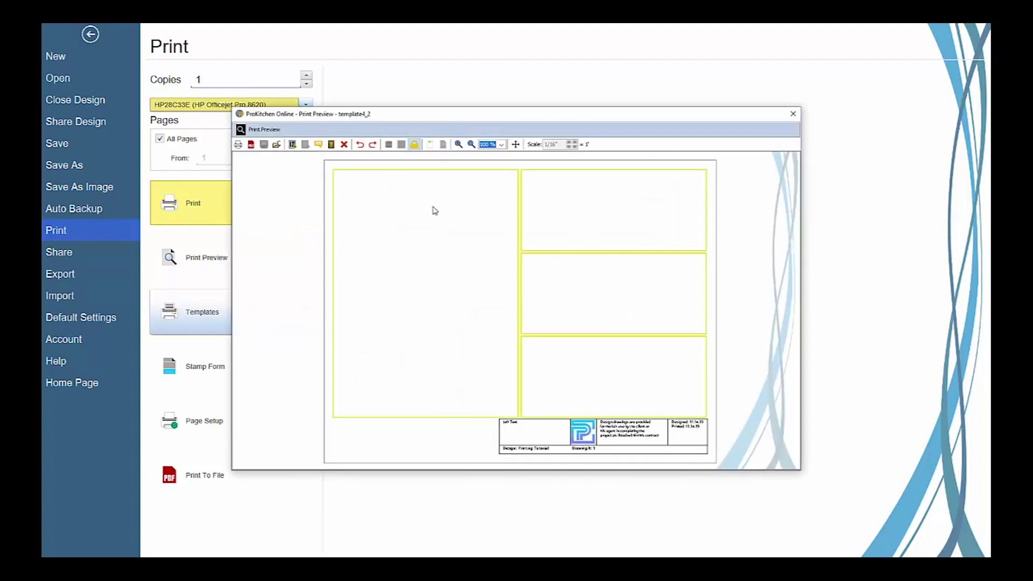
left_click(421, 204)
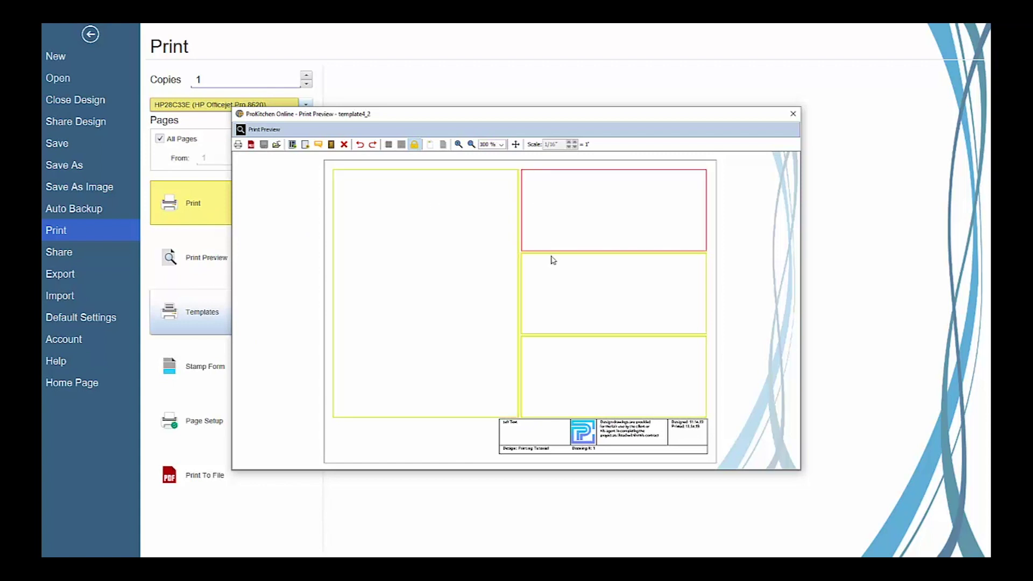
right_click(447, 245)
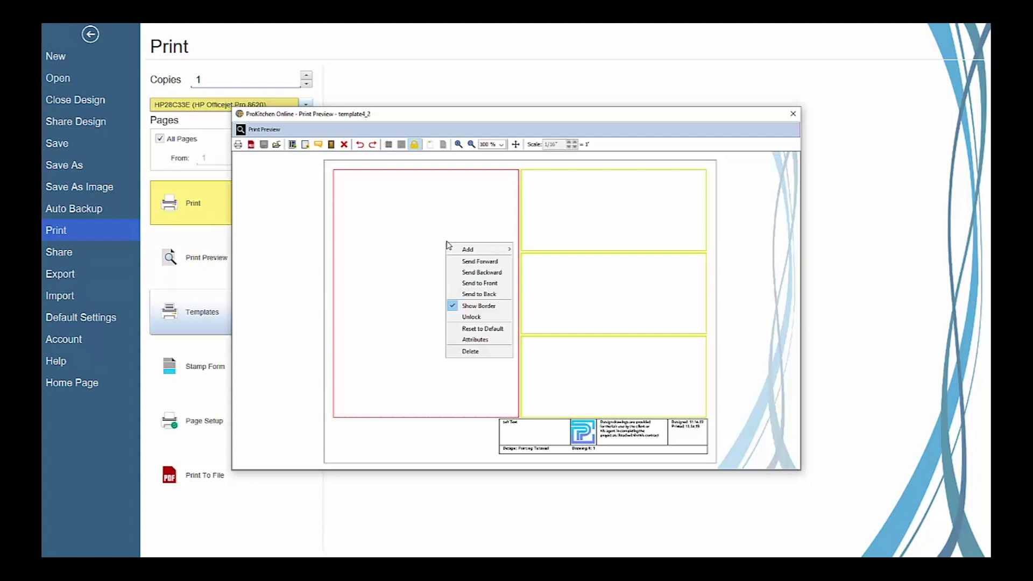
mouse_move(451, 249)
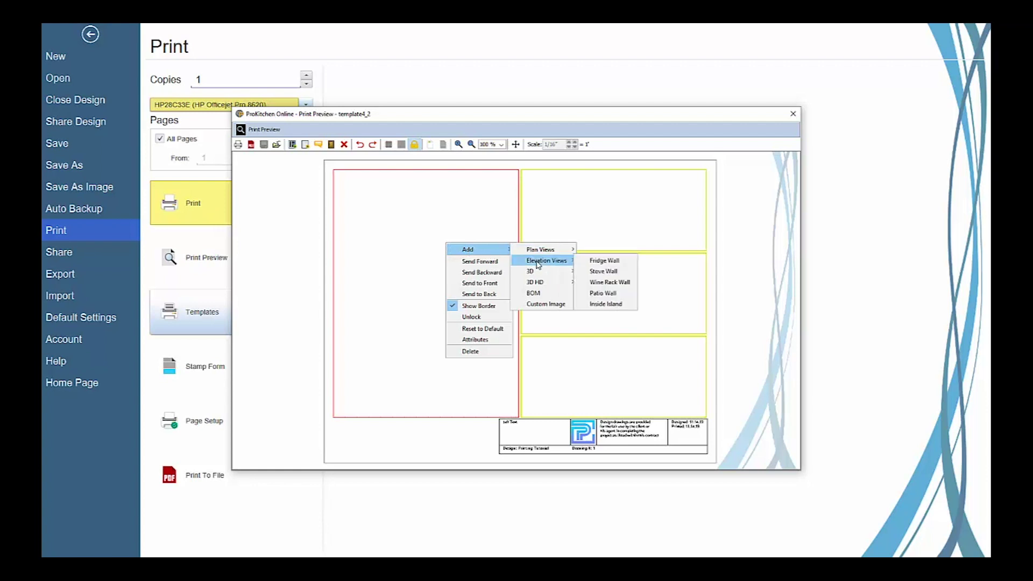
mouse_move(541, 284)
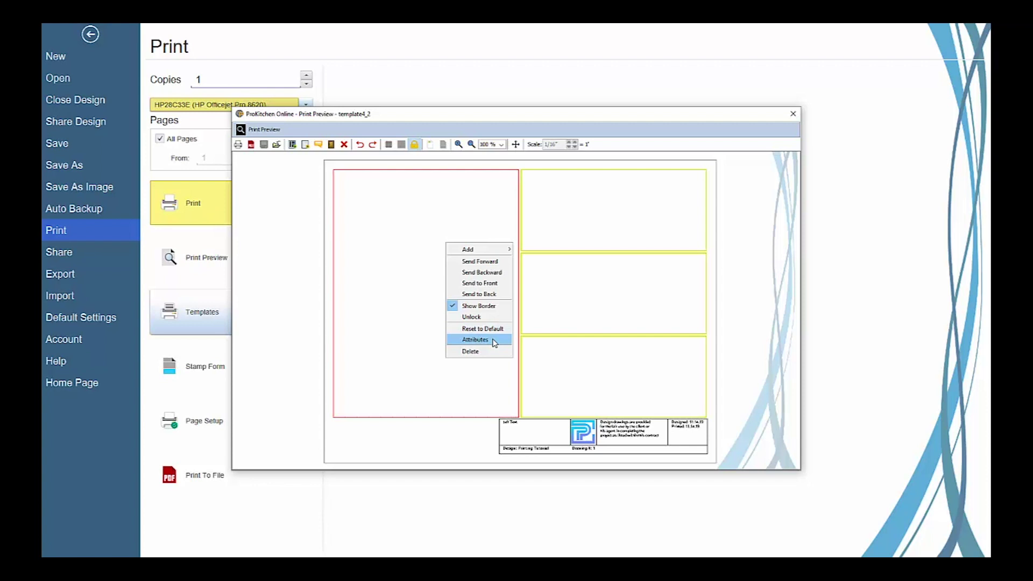
Give the left frame a yellow border with line thickness 6
left_click(494, 342)
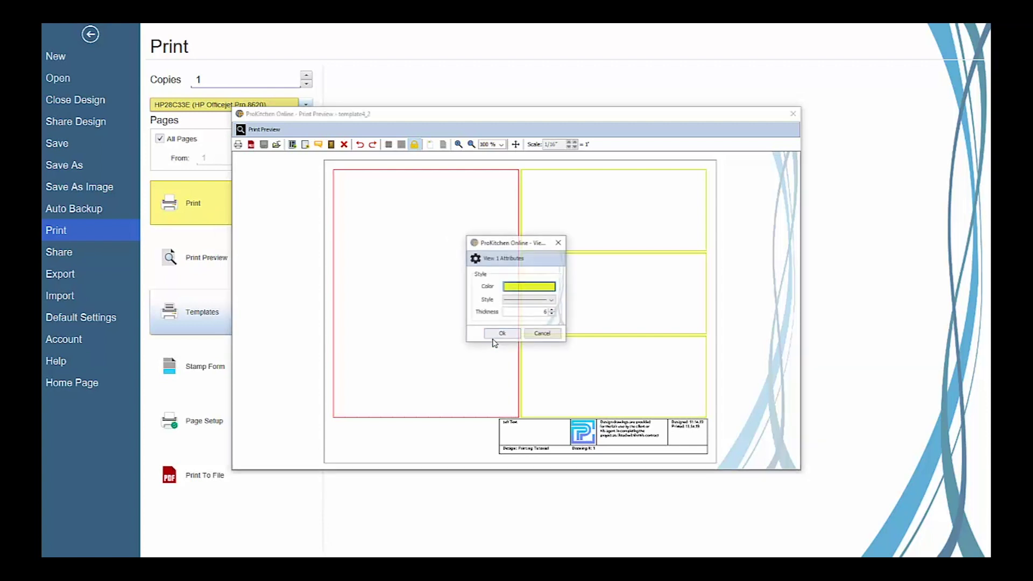
left_click(533, 289)
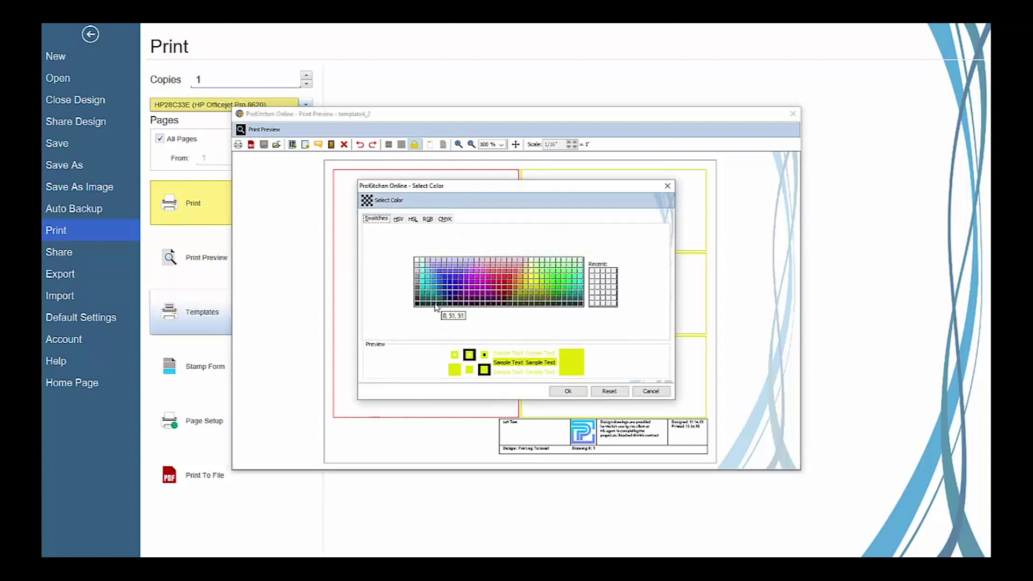
left_click(585, 395)
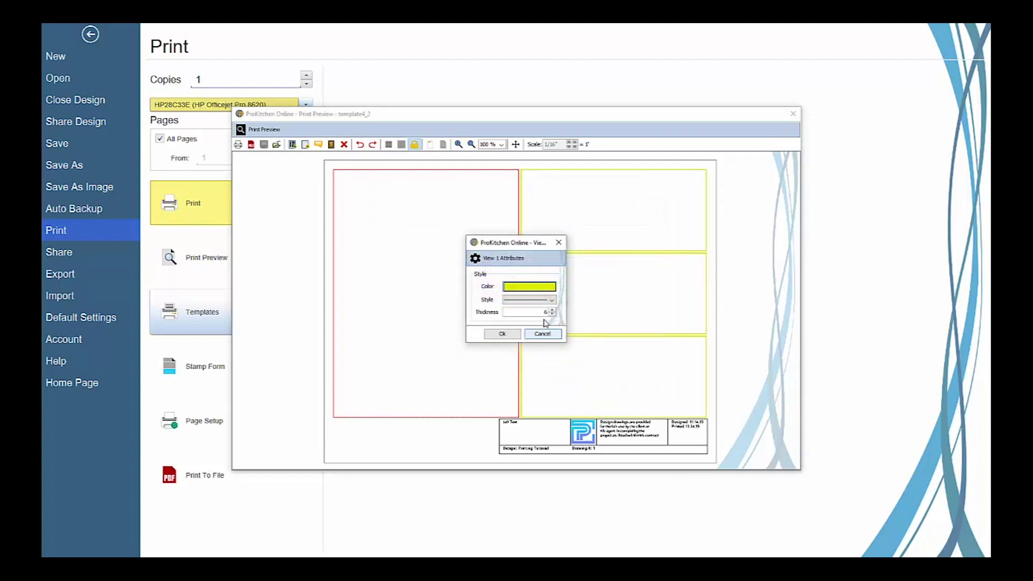
left_click(538, 300)
left_click(535, 315)
left_click(501, 333)
Select the lower-right frame and bring up its options
right_click(471, 297)
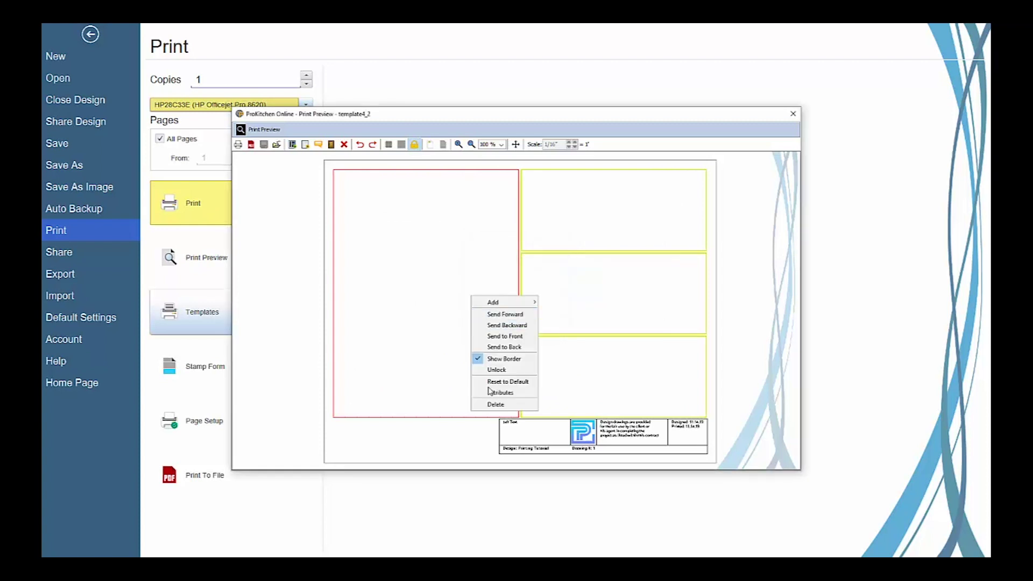
left_click(575, 359)
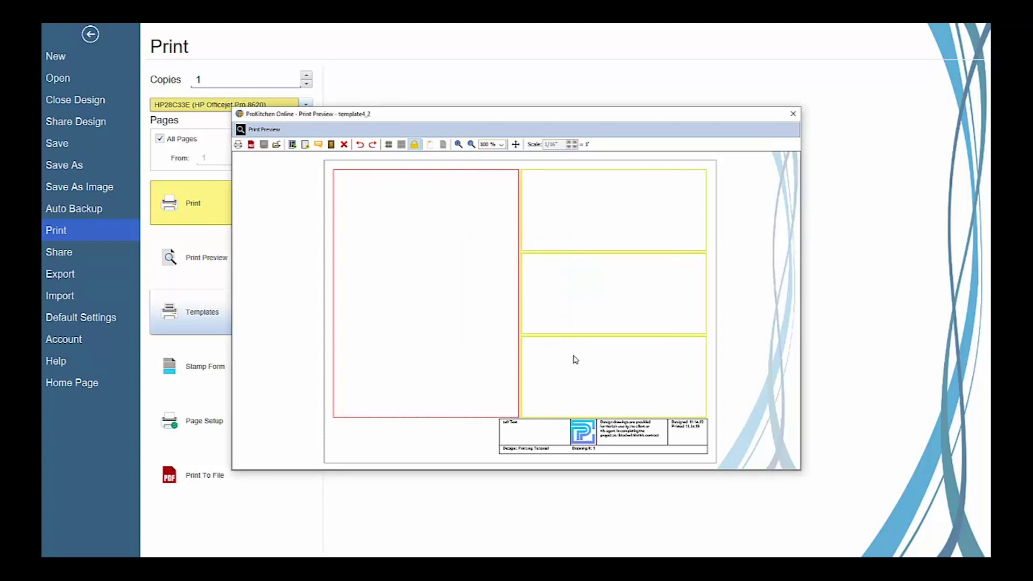
left_click(575, 359)
right_click(575, 359)
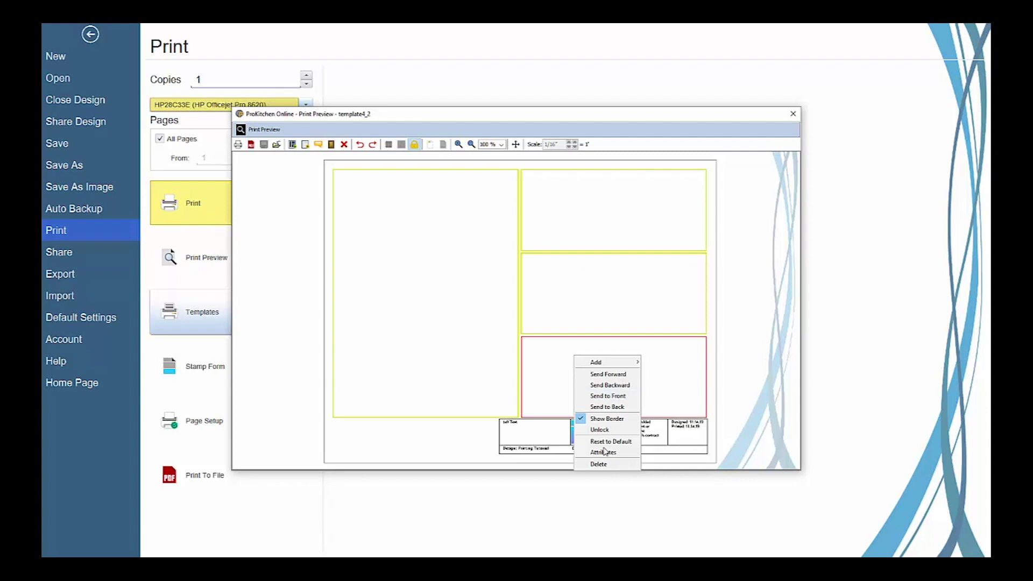
Delete the lower-right frame and fill the large left frame with the Master plan view
left_click(612, 468)
left_click(453, 246)
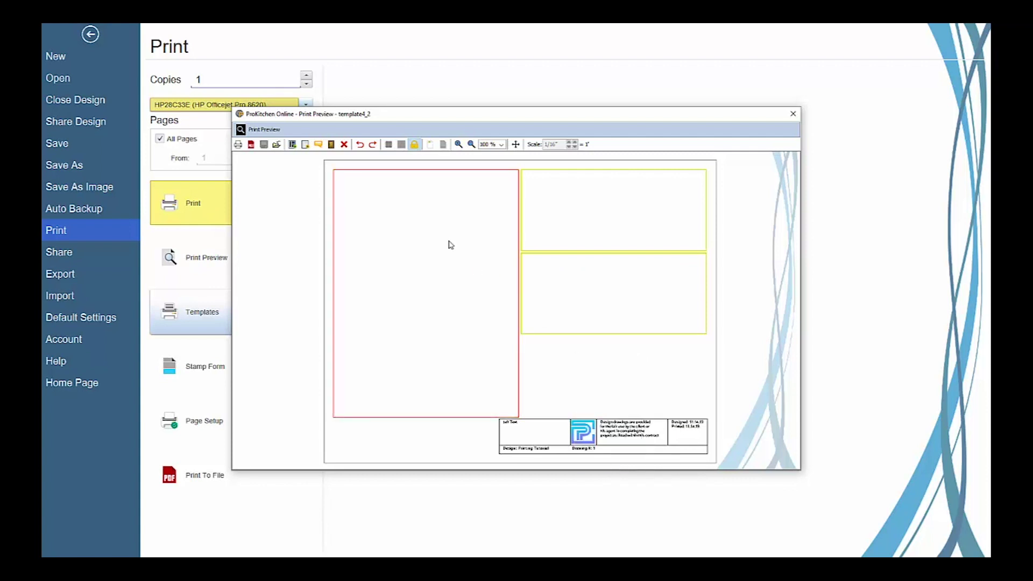
right_click(450, 244)
mouse_move(470, 247)
mouse_move(541, 247)
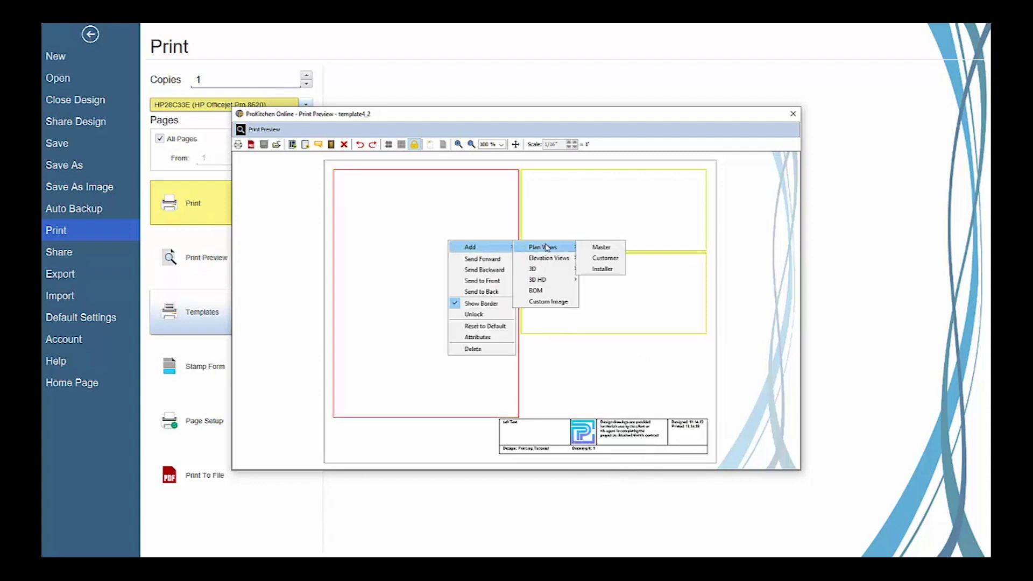
left_click(603, 246)
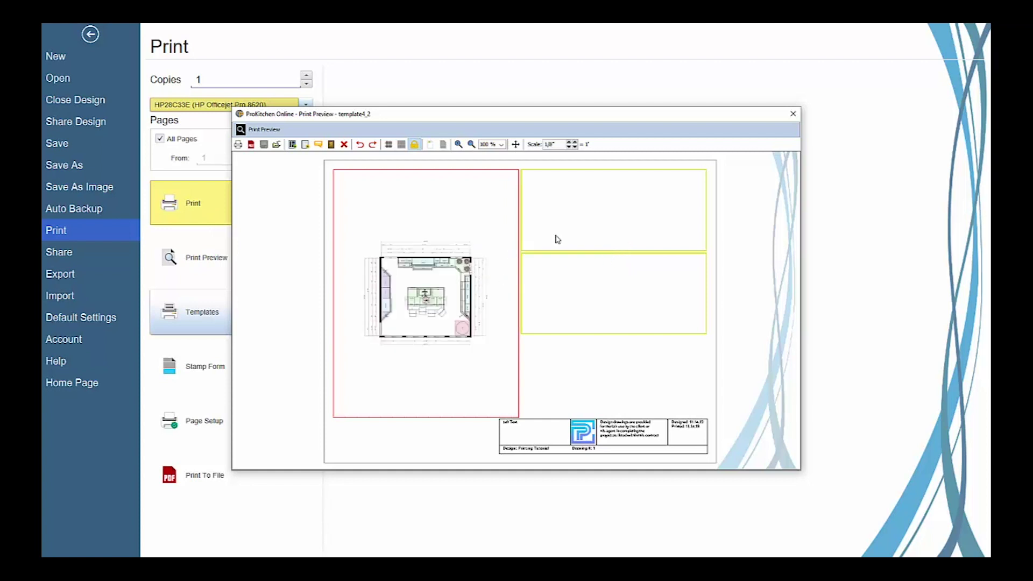
Place the Wine Rack Wall elevation in the upper-right frame
left_click(581, 212)
right_click(579, 209)
mouse_move(623, 216)
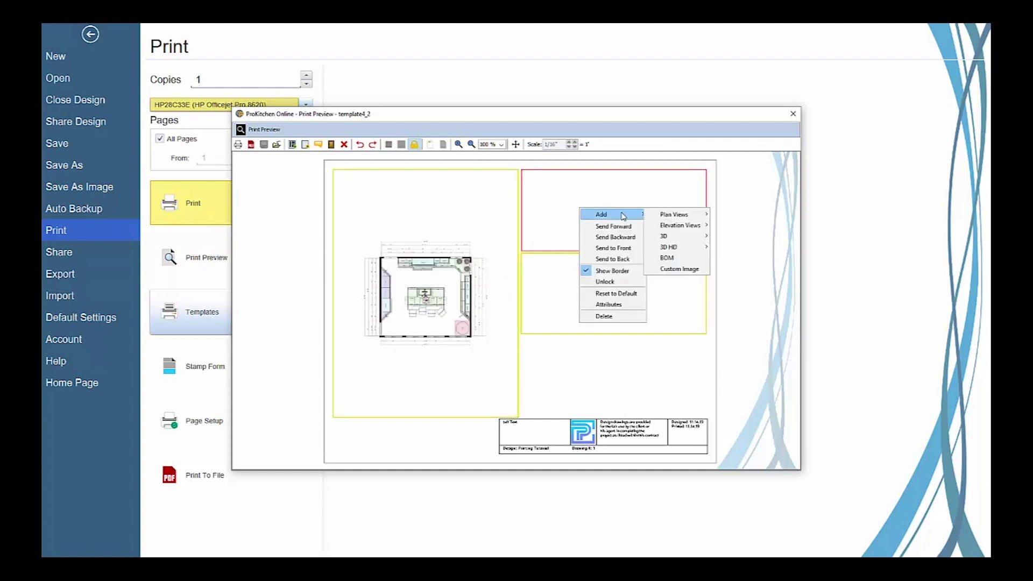
mouse_move(662, 224)
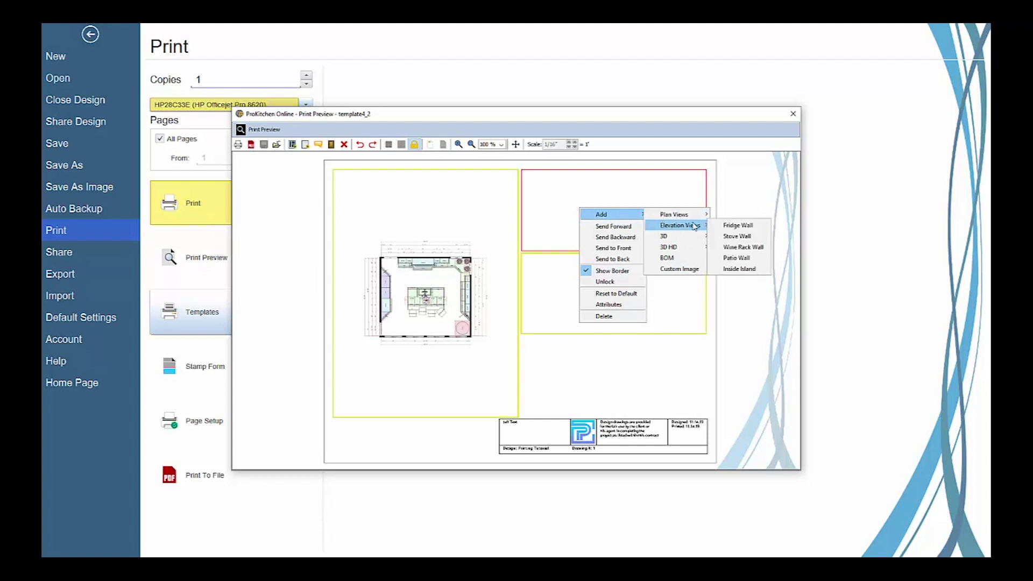
left_click(728, 250)
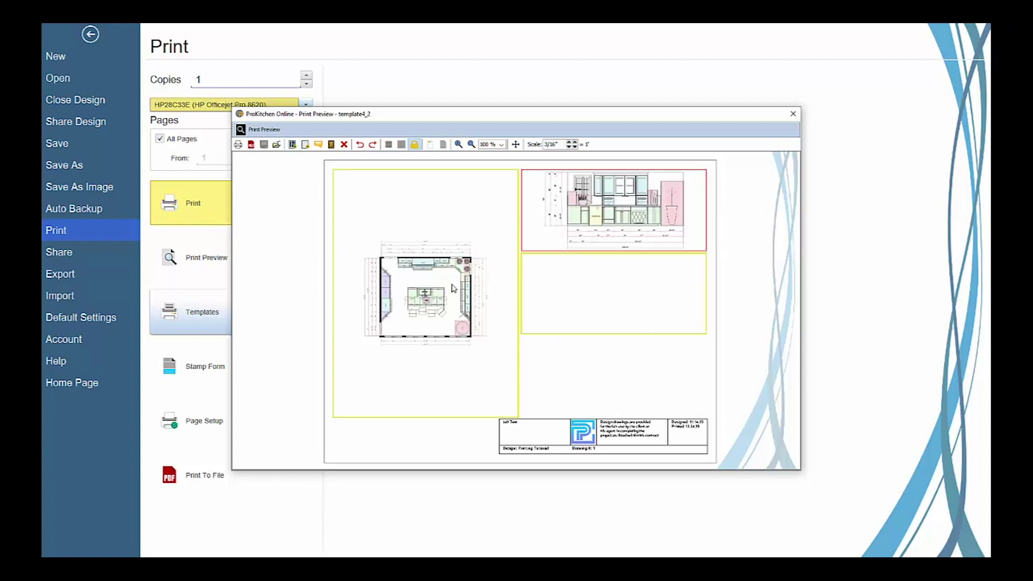
left_click(584, 283)
Fill the lower-right frame with the Wine Rack Wall 3D HD front view at 0°
right_click(583, 283)
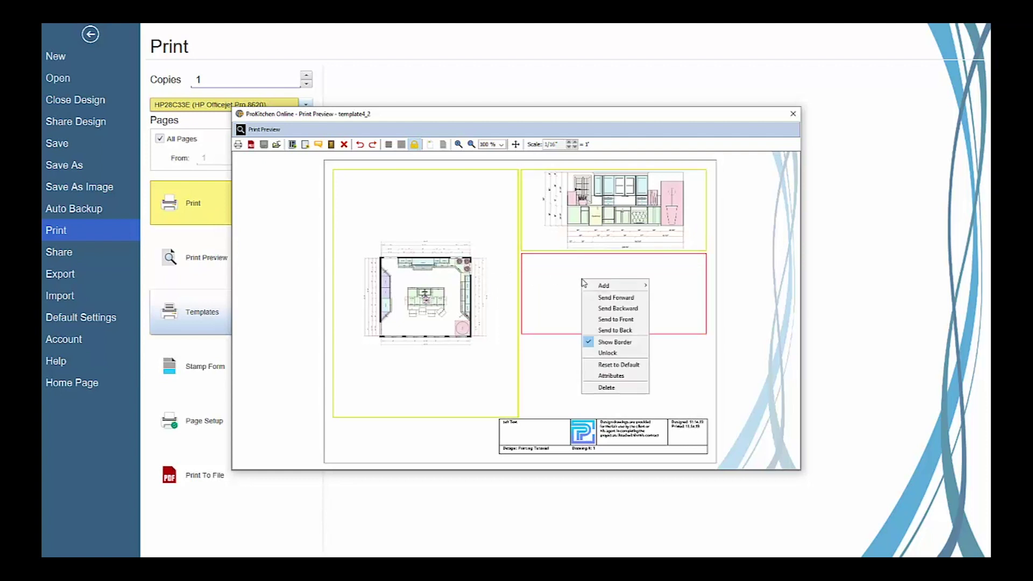
mouse_move(603, 285)
mouse_move(668, 311)
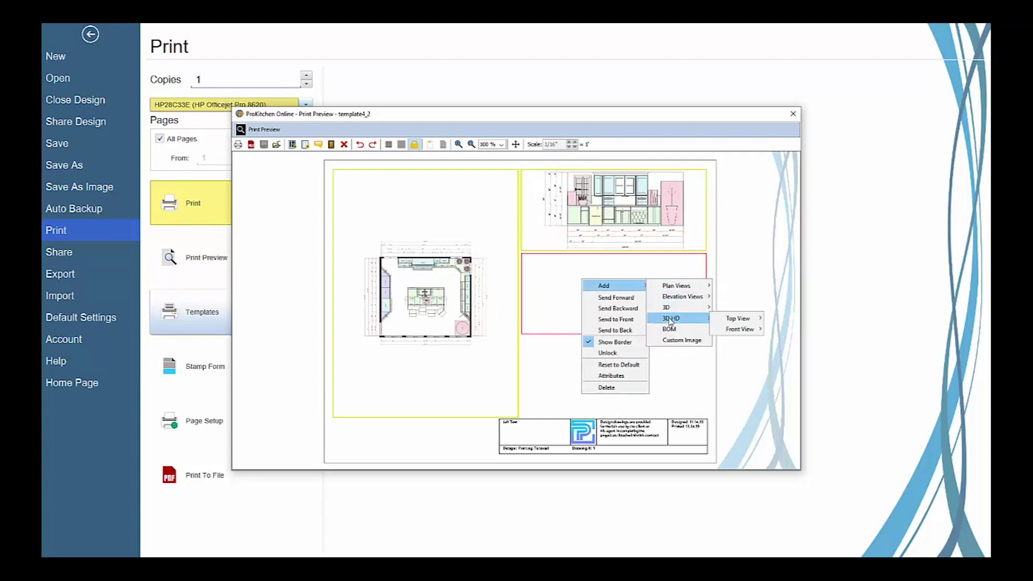
mouse_move(731, 320)
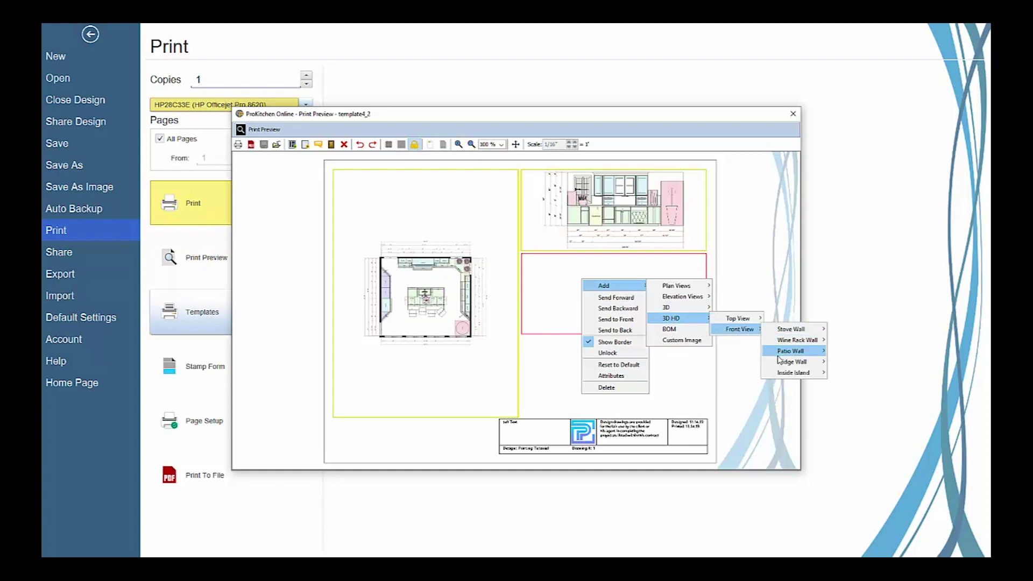
mouse_move(784, 344)
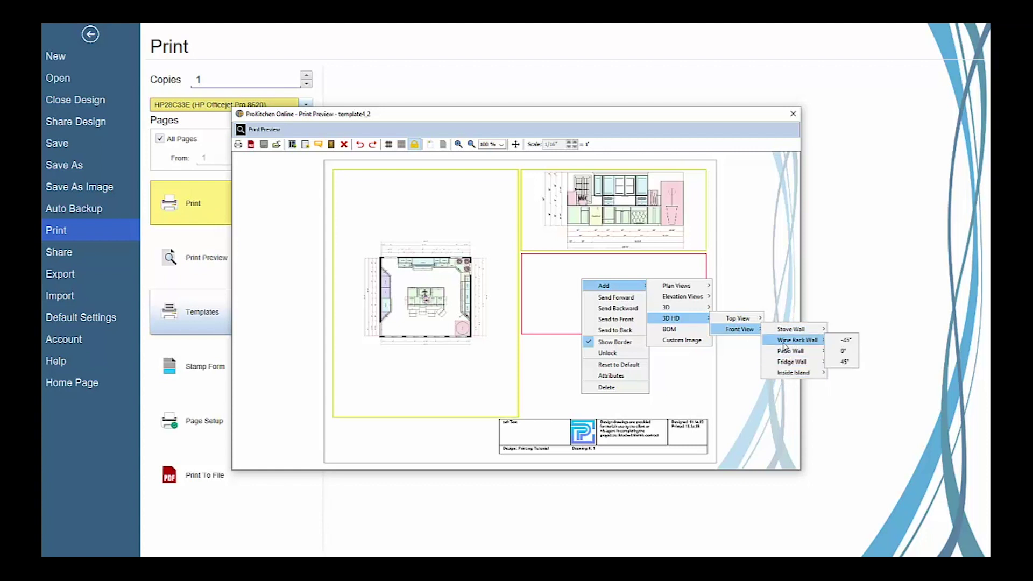
left_click(844, 351)
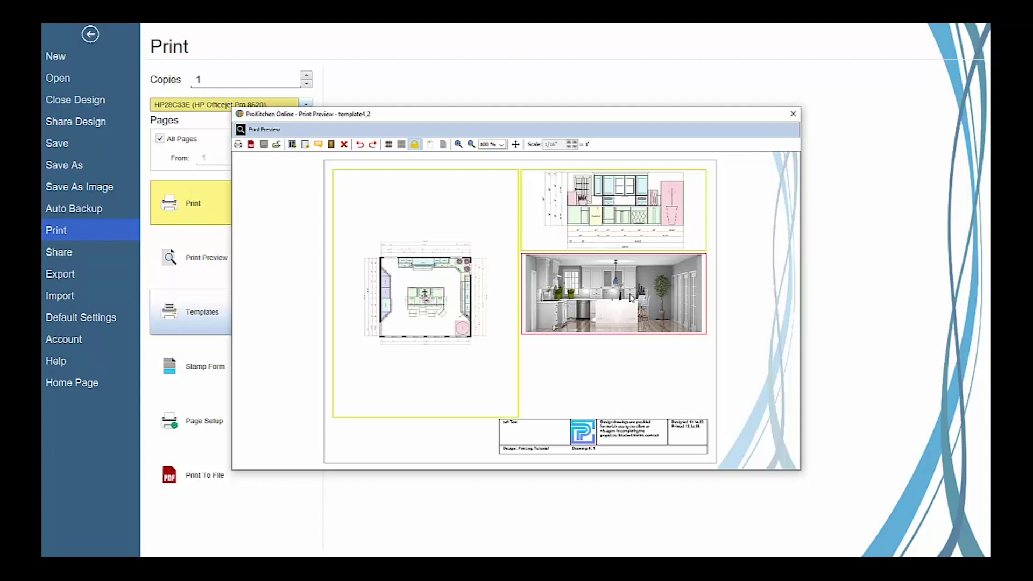
Scale the 3D render to max, zoom it in once, and deselect it
right_click(567, 284)
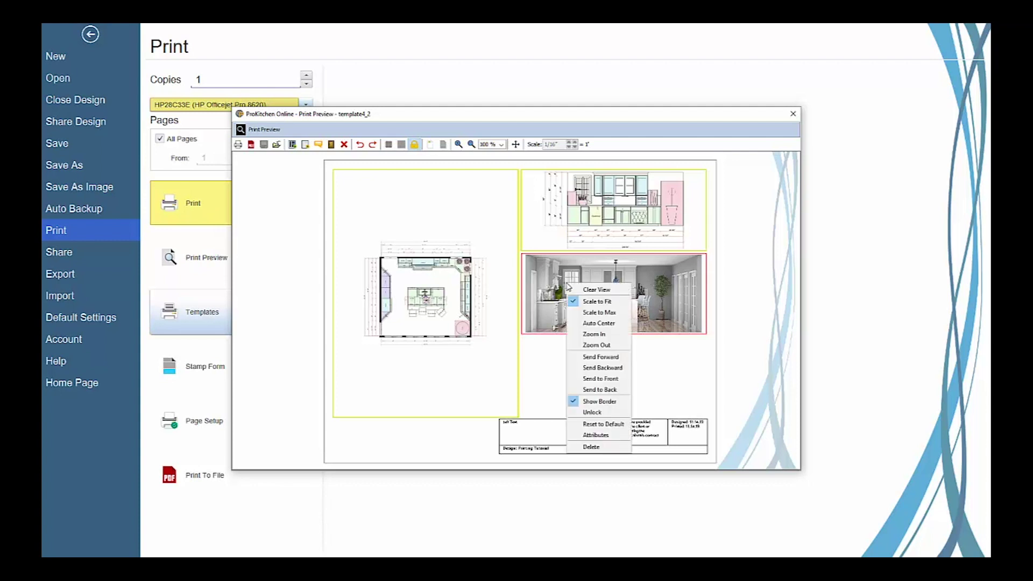
left_click(601, 316)
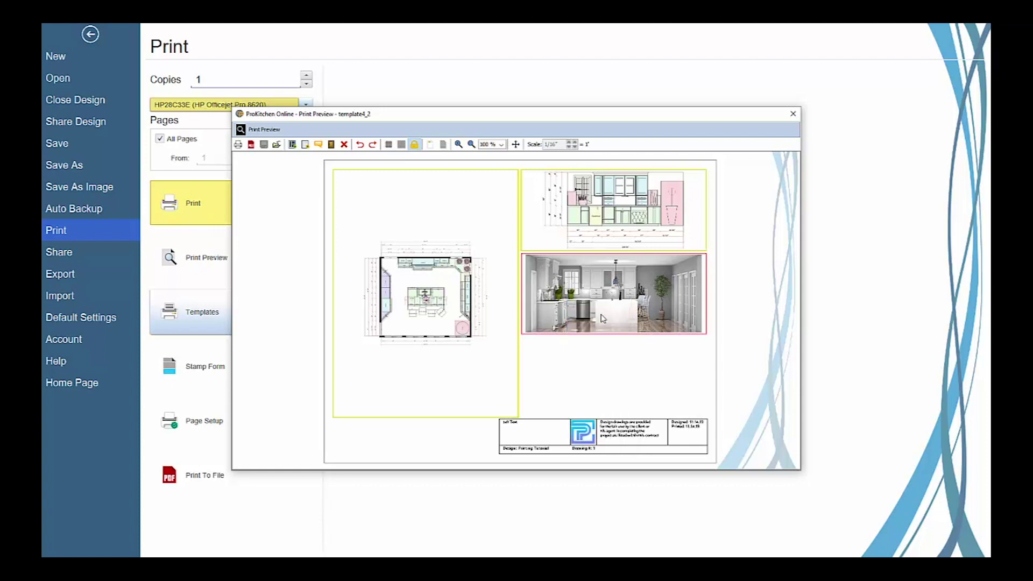
right_click(602, 295)
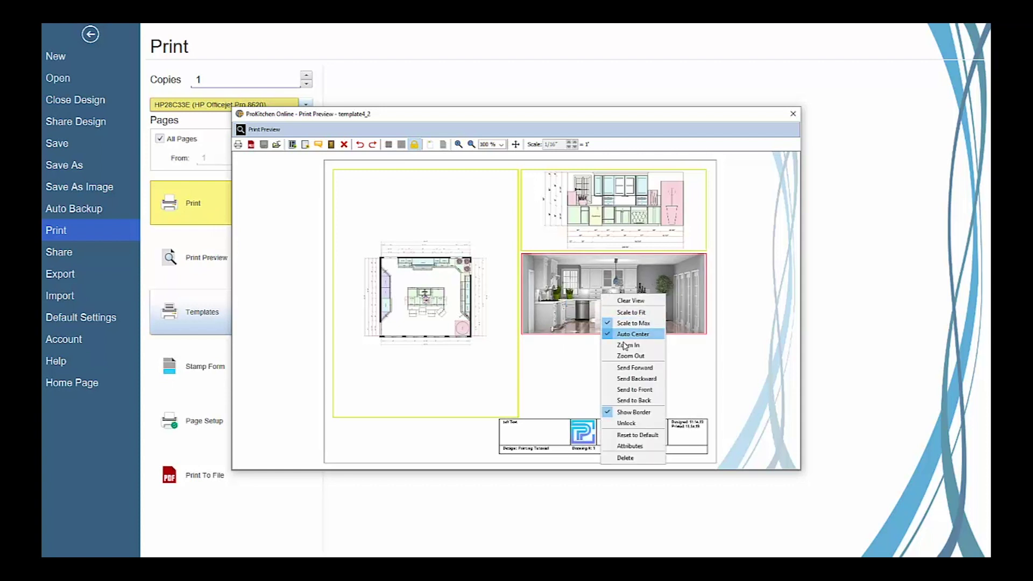
left_click(626, 345)
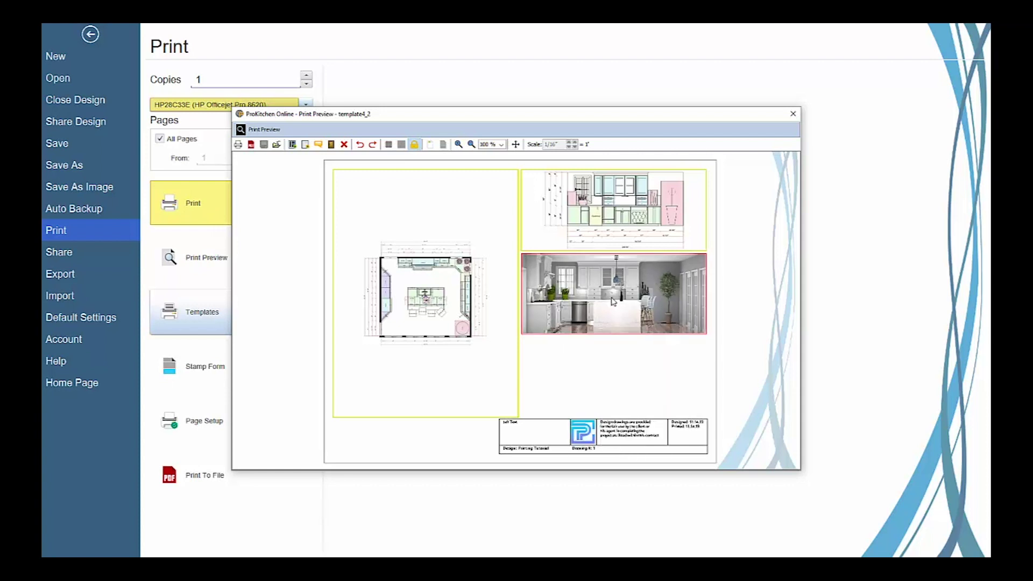
left_click(600, 350)
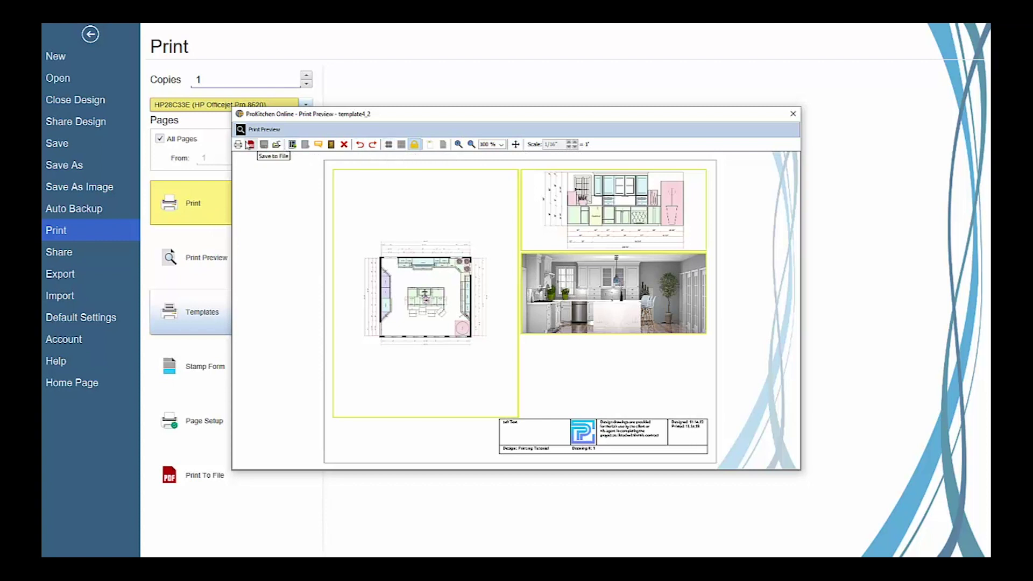
left_click(405, 257)
Select the floor-plan frame and toggle the drawing and annotation tools on and off
right_click(404, 257)
left_click(367, 245)
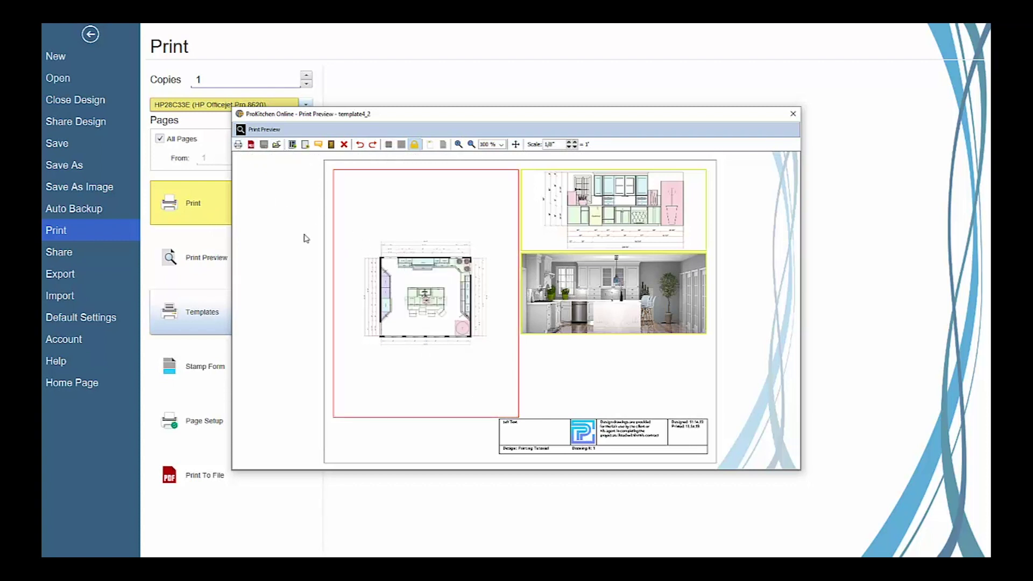
left_click(289, 162)
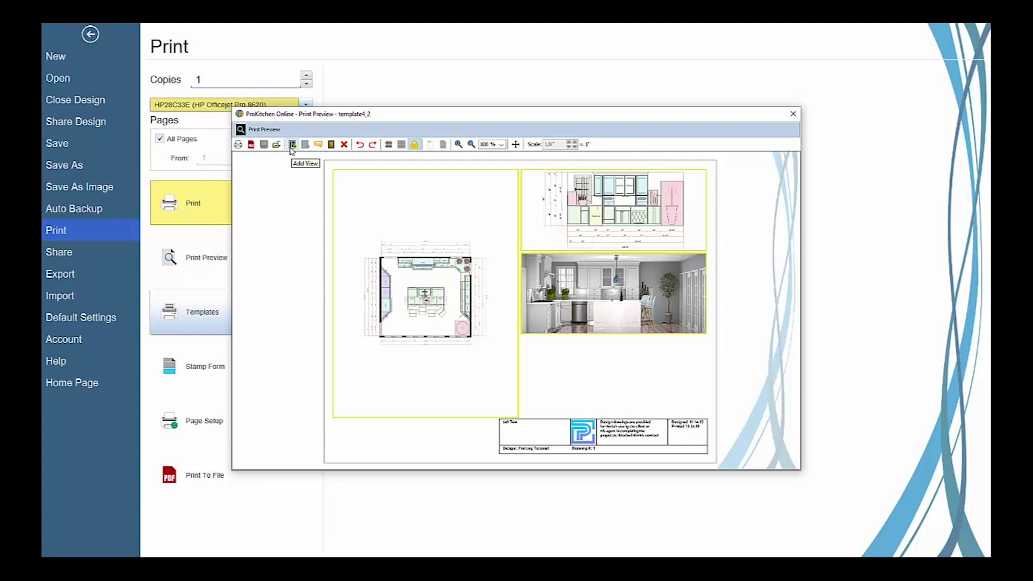
left_click(355, 184)
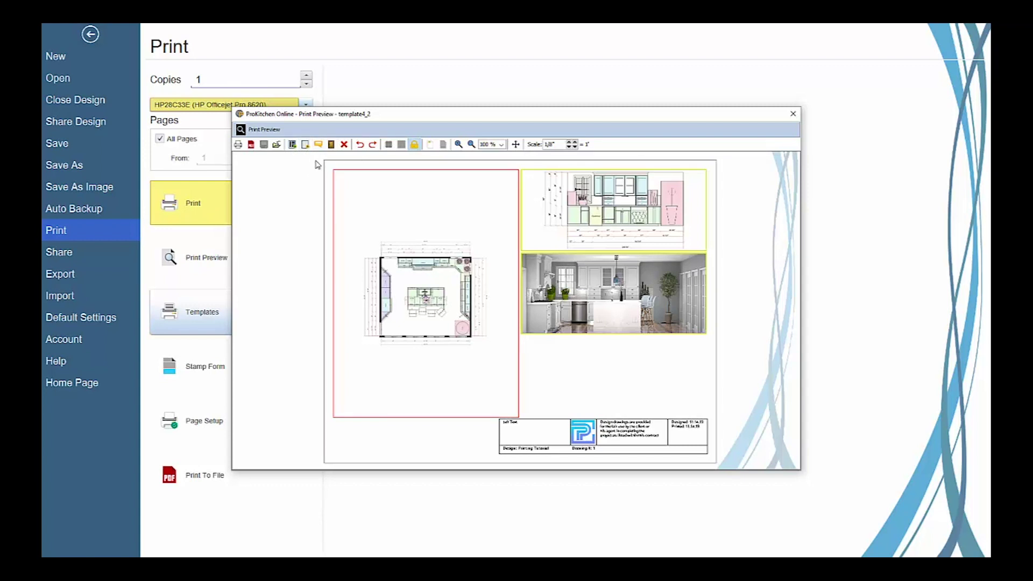
left_click(318, 144)
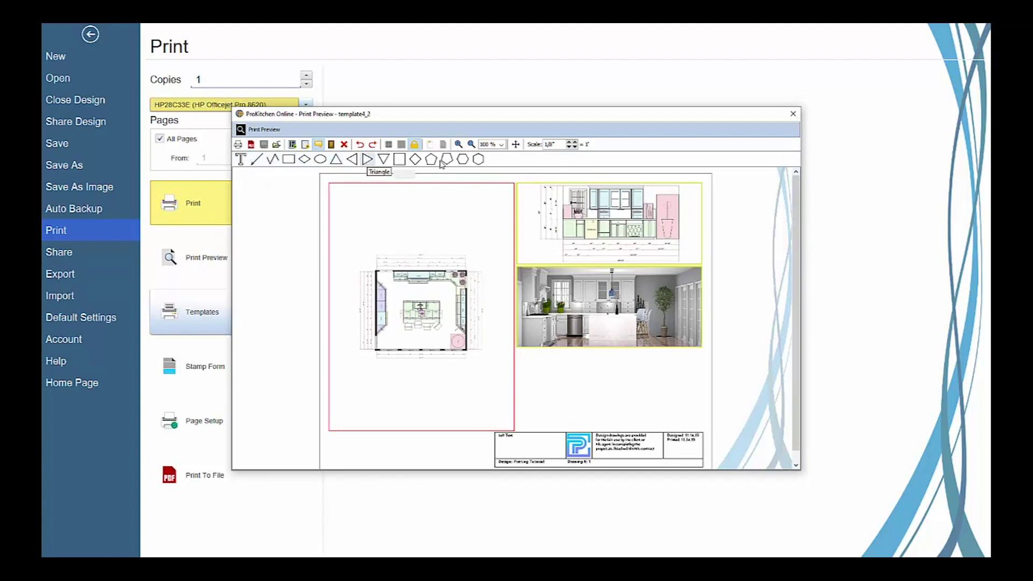
left_click(322, 145)
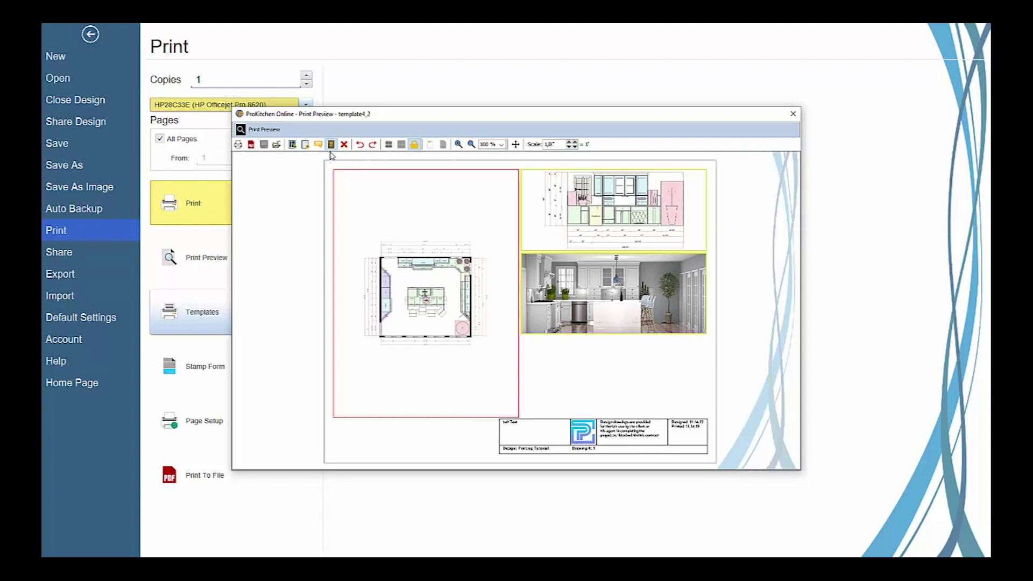
Try the toolbar's door style list, grid settings, view lock and header band options
left_click(331, 145)
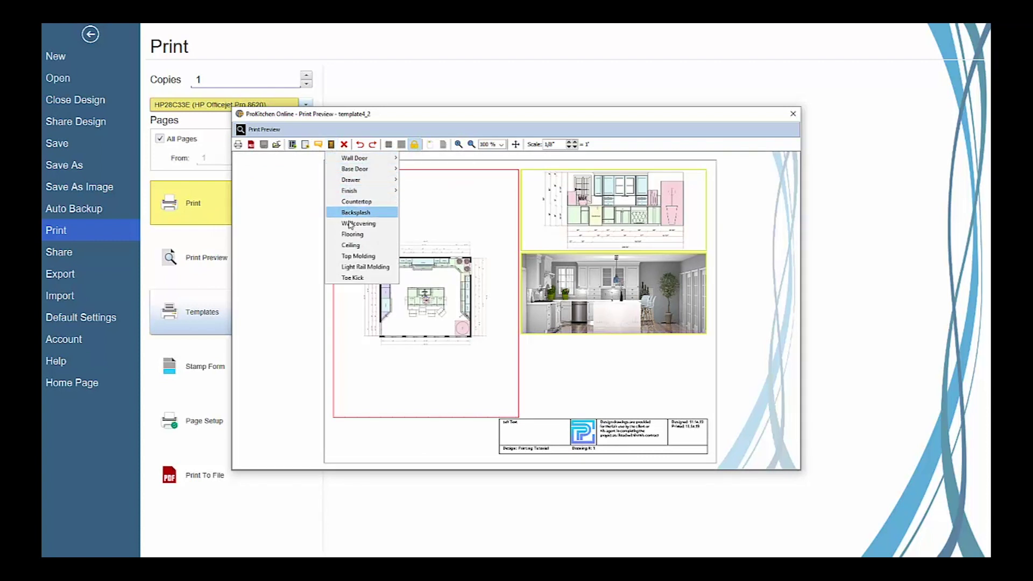
mouse_move(350, 159)
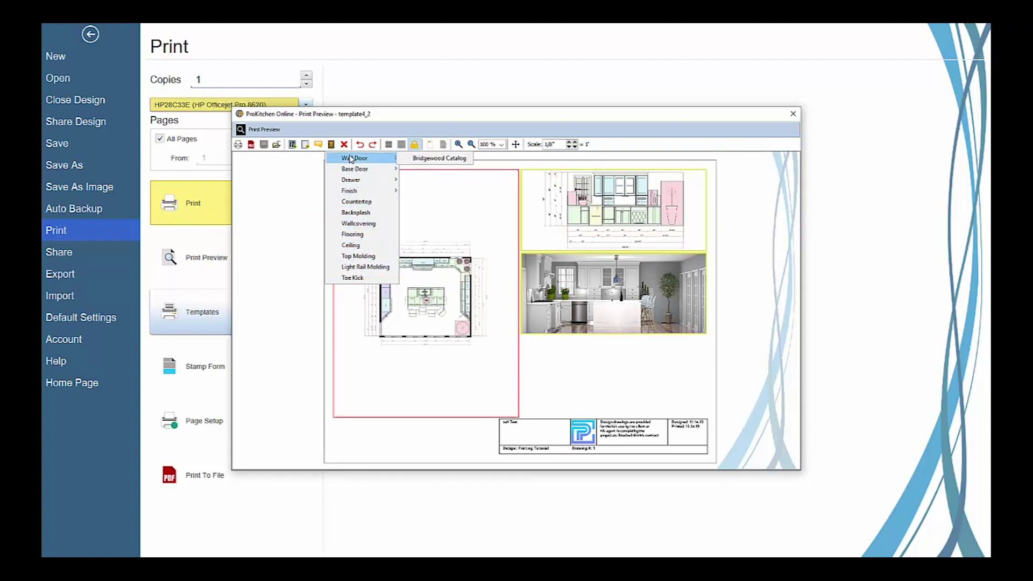
left_click(317, 167)
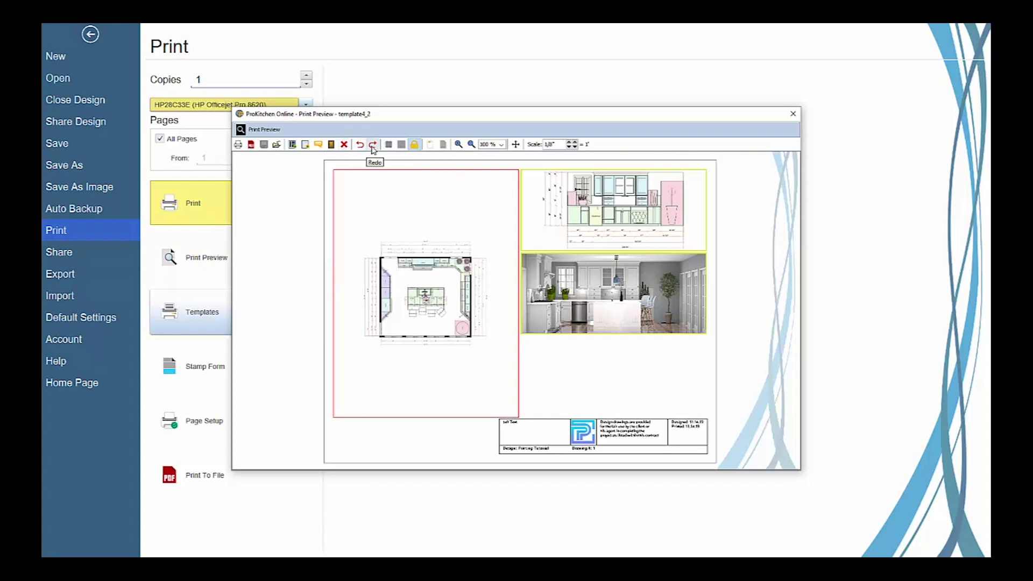
left_click(389, 146)
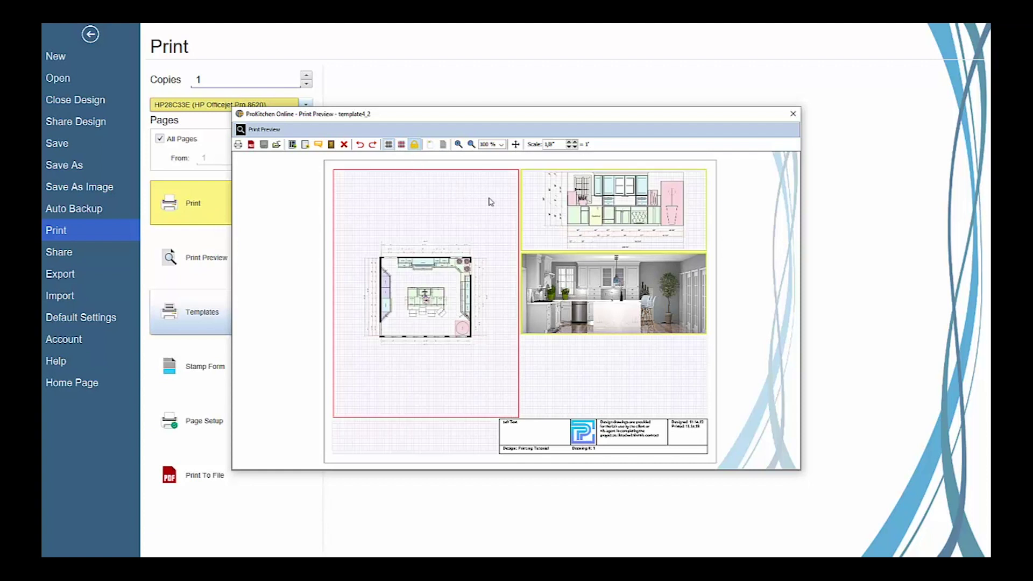
left_click(401, 145)
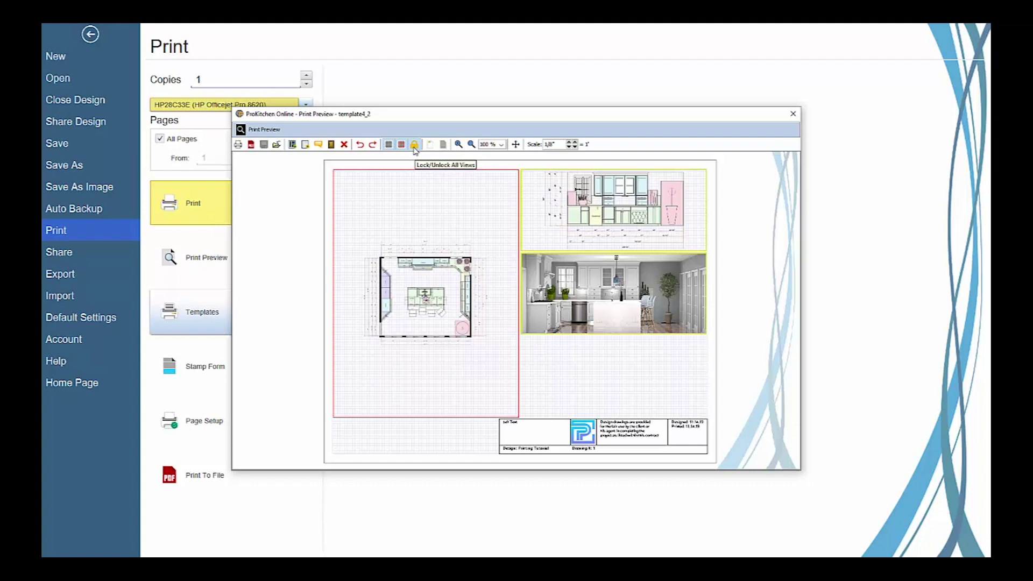
left_click(415, 146)
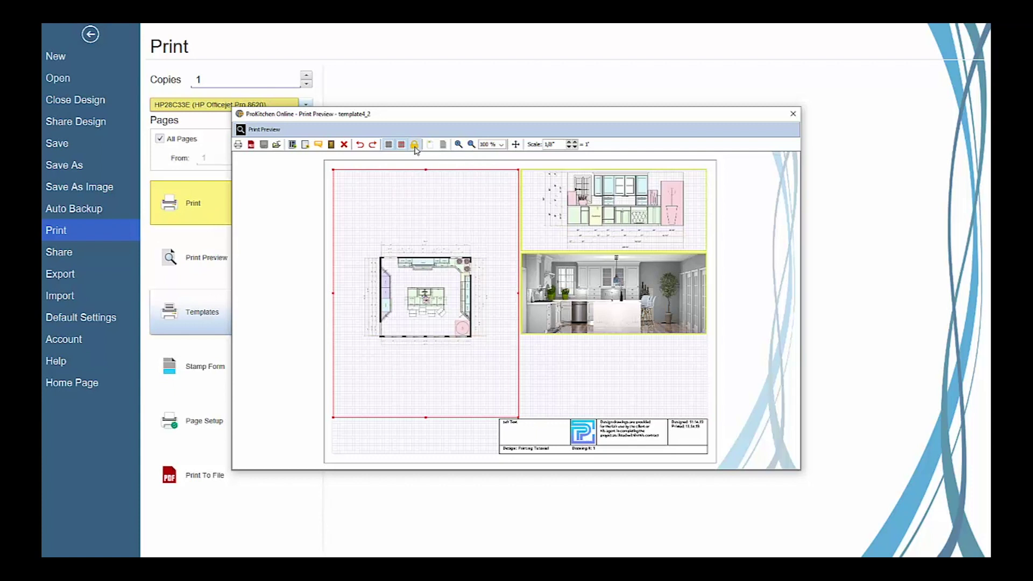
left_click(415, 149)
left_click(432, 146)
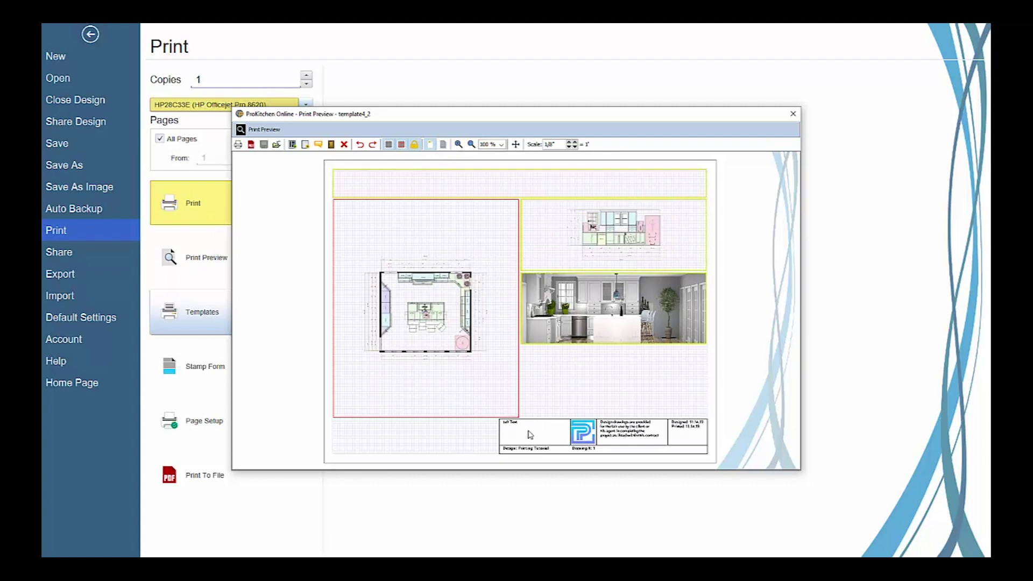
left_click(434, 148)
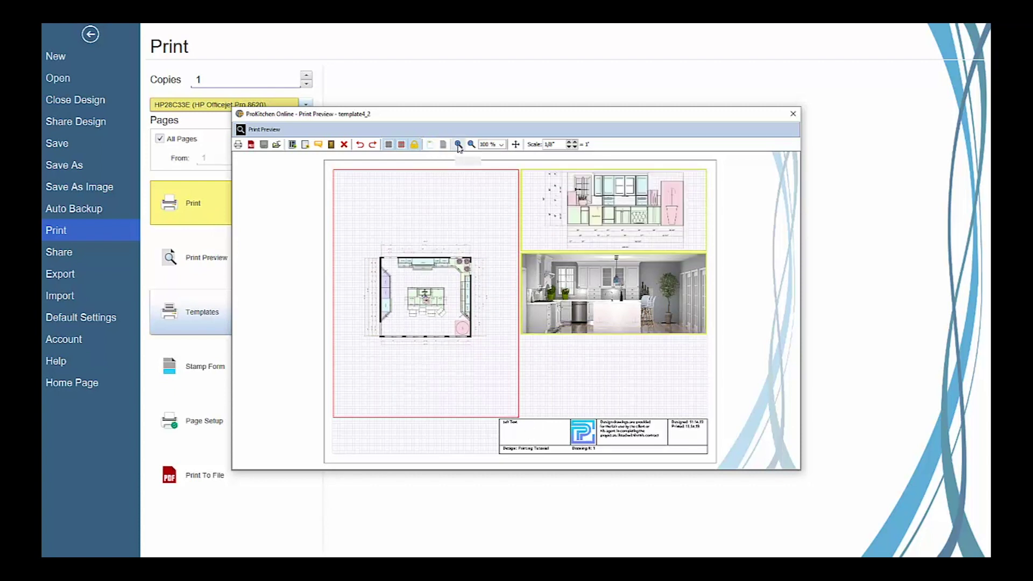
Zoom the page preview in and back to 100%
left_click(459, 144)
left_click(471, 145)
left_click(501, 145)
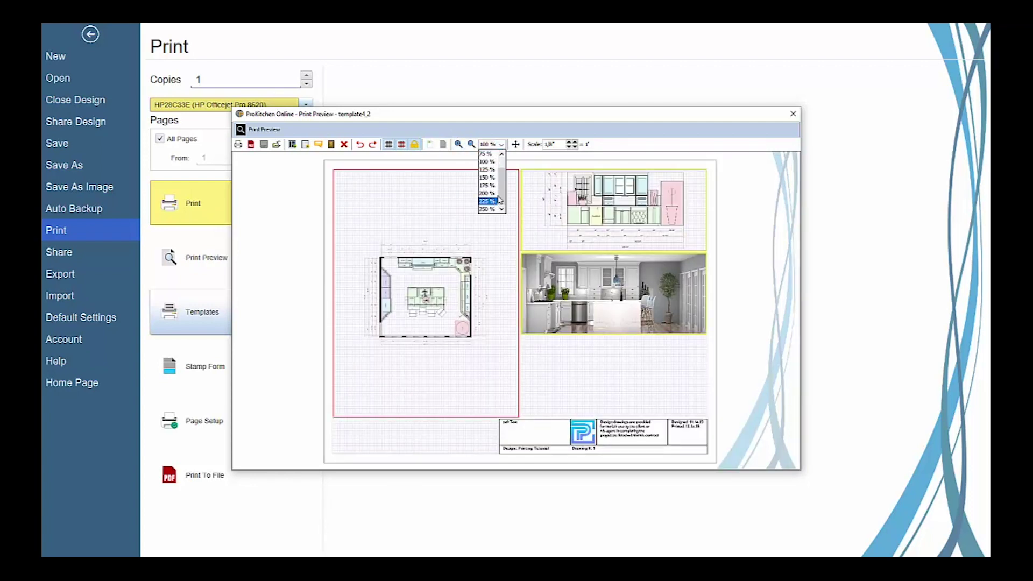
left_click(501, 145)
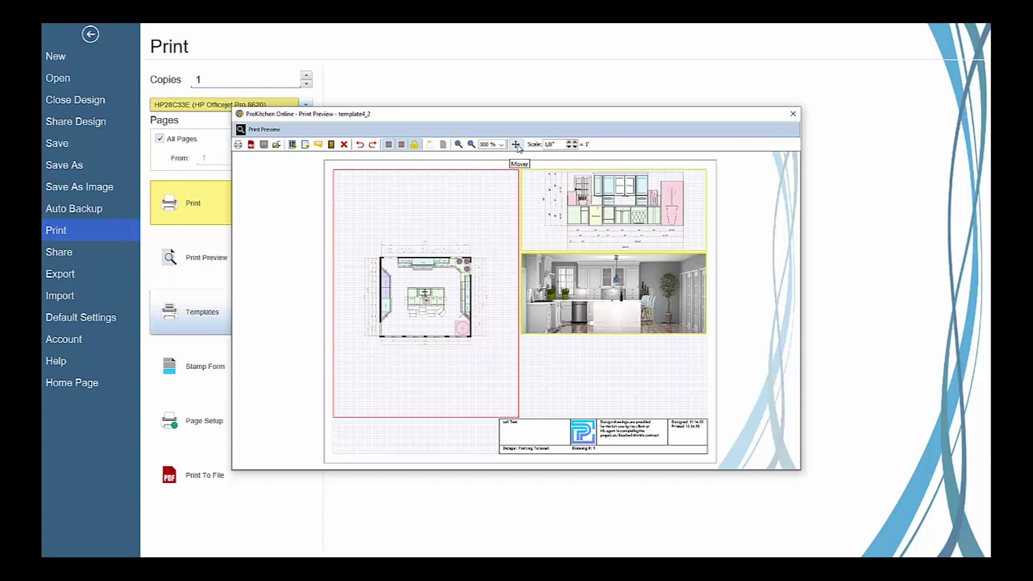
Nudge the 3D rendering slightly right and raise the floor plan scale to 3/16" = 1'
left_click(516, 145)
left_click(620, 290)
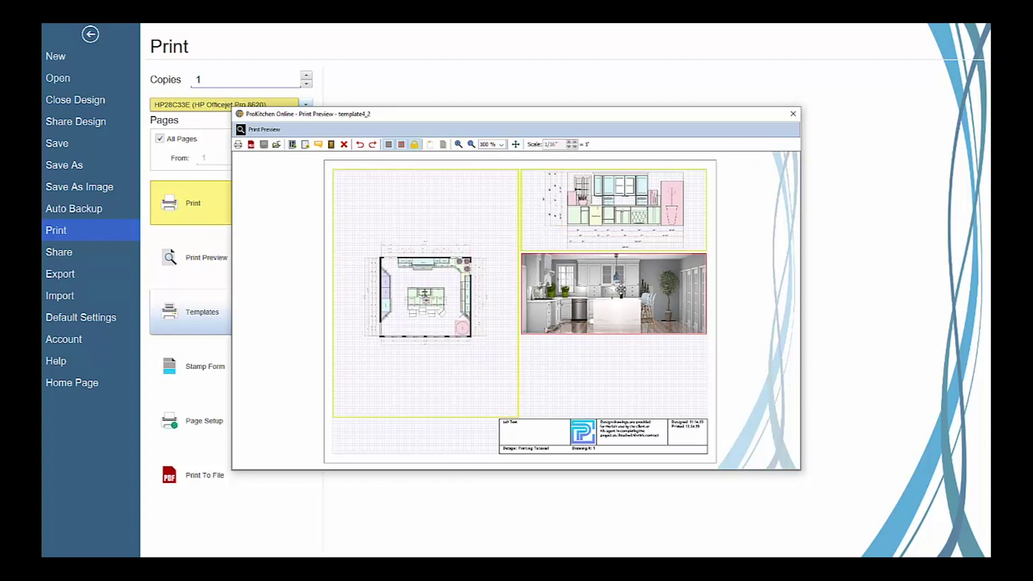
left_click_drag(621, 290, 623, 290)
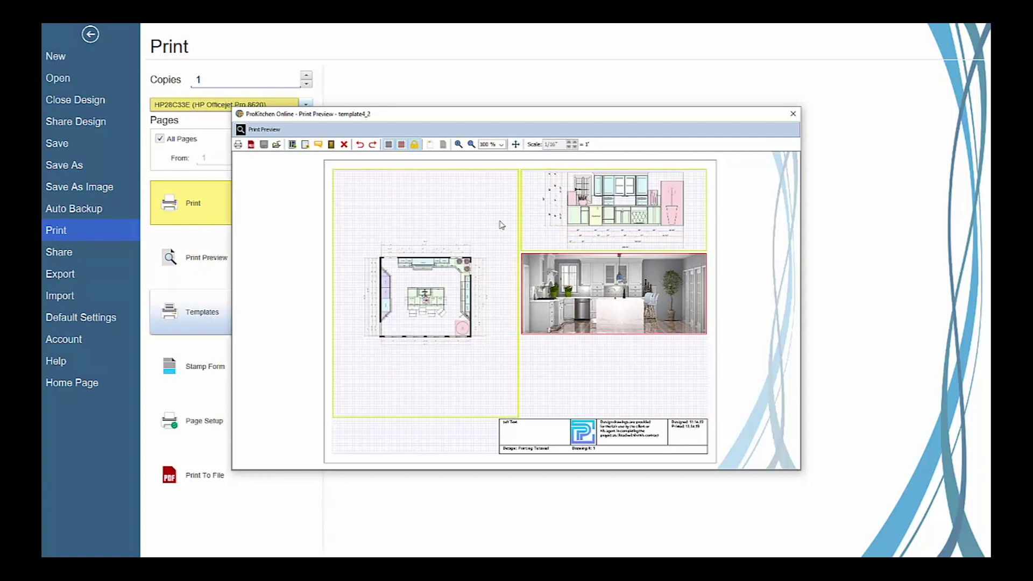
left_click(462, 264)
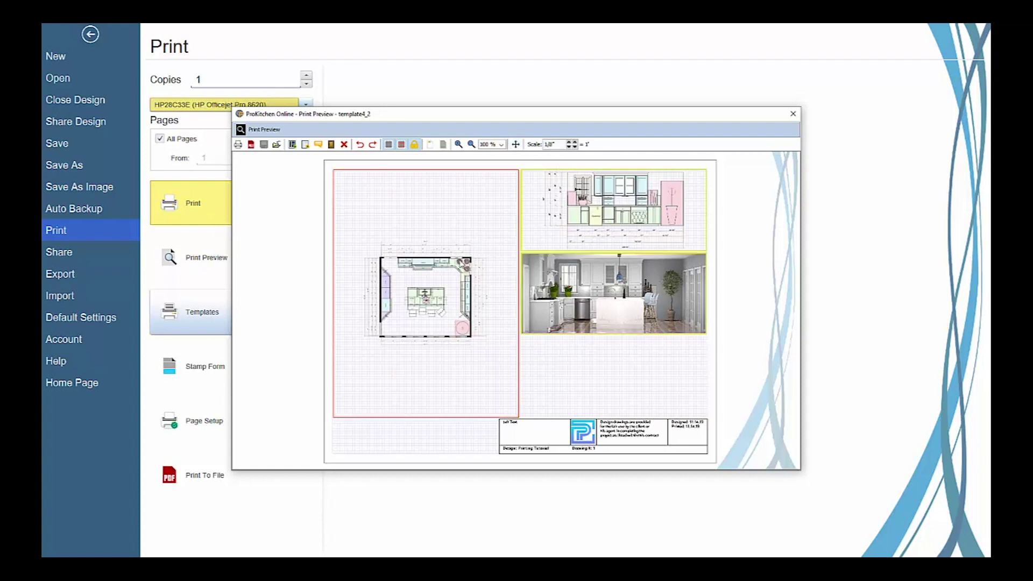
left_click(574, 143)
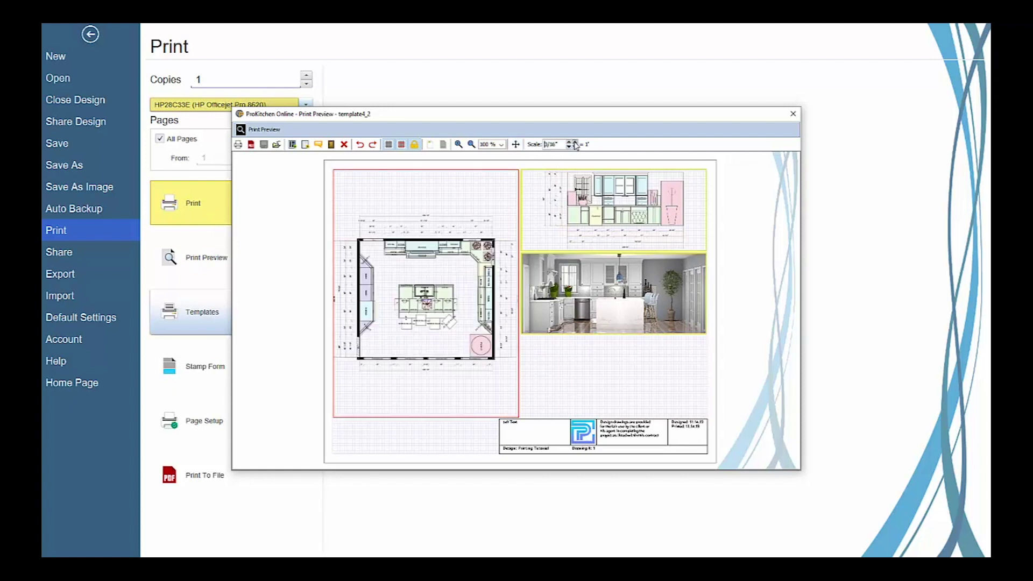
left_click(519, 167)
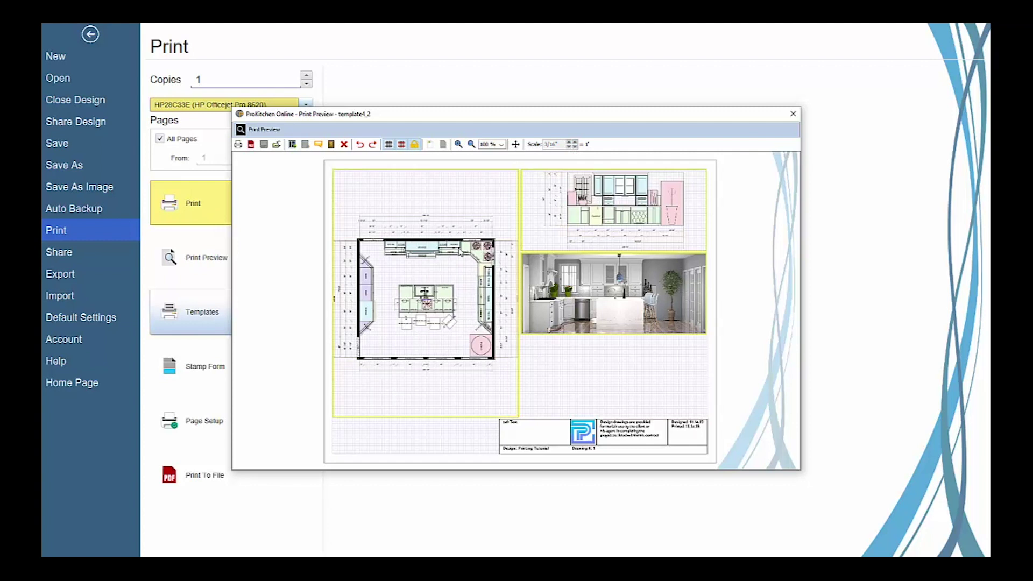
Place Base Door and Drawer style blocks below the 3D rendering
left_click(332, 147)
left_click(417, 171)
left_click(560, 371)
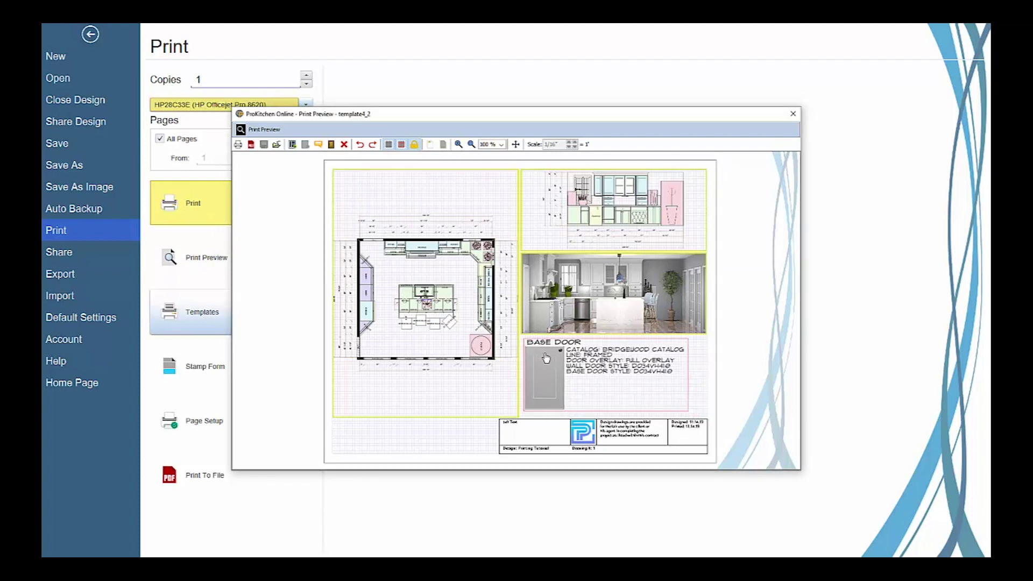
left_click(332, 145)
mouse_move(366, 178)
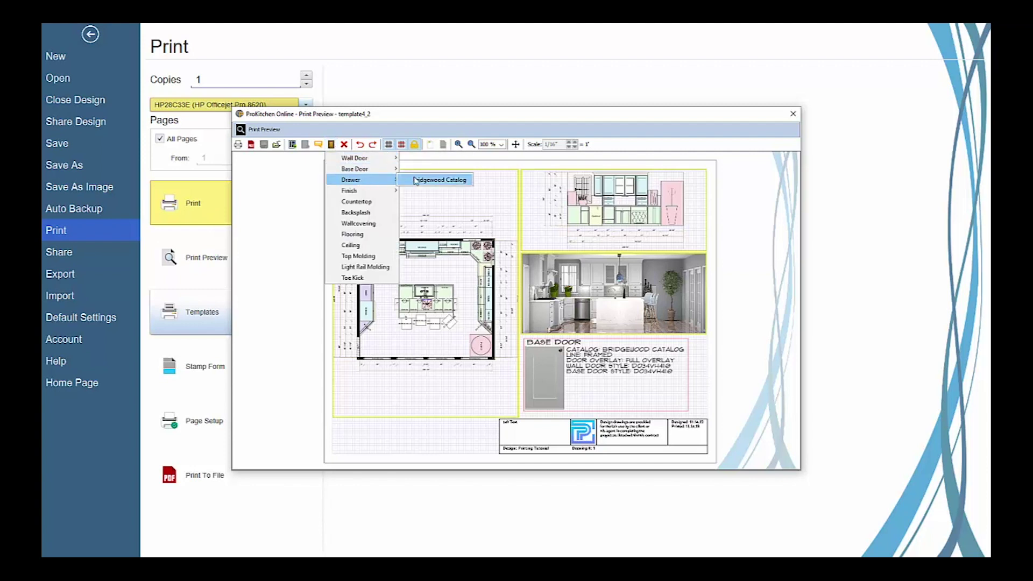
left_click(434, 179)
left_click(598, 392)
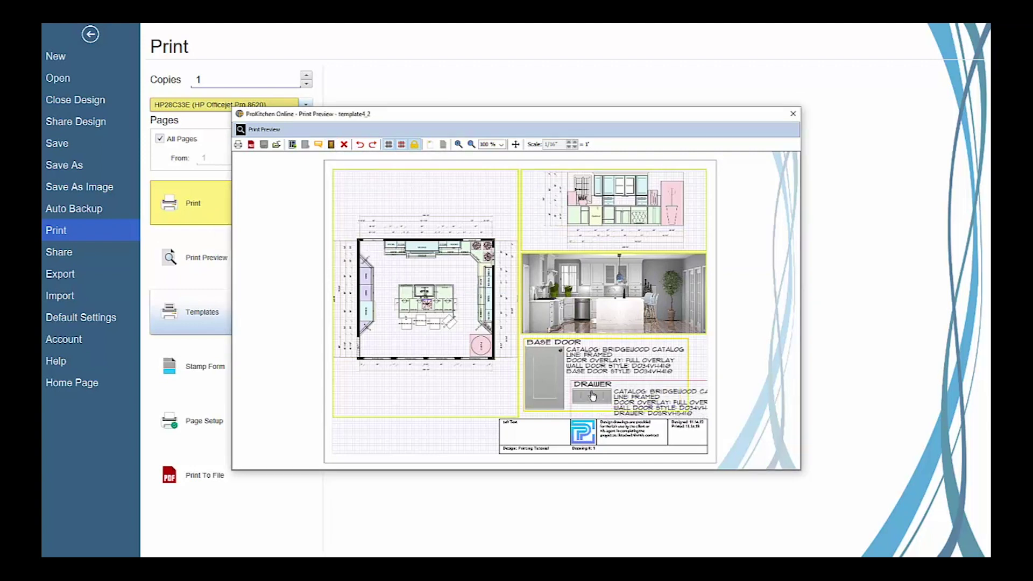
Hide the Drawer block's description text
right_click(593, 396)
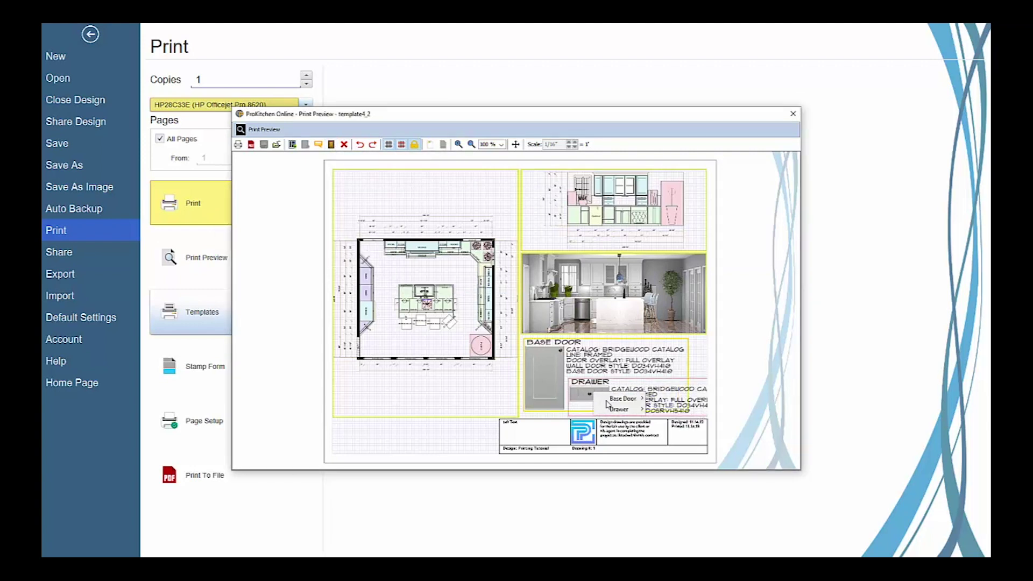
mouse_move(618, 409)
left_click(661, 412)
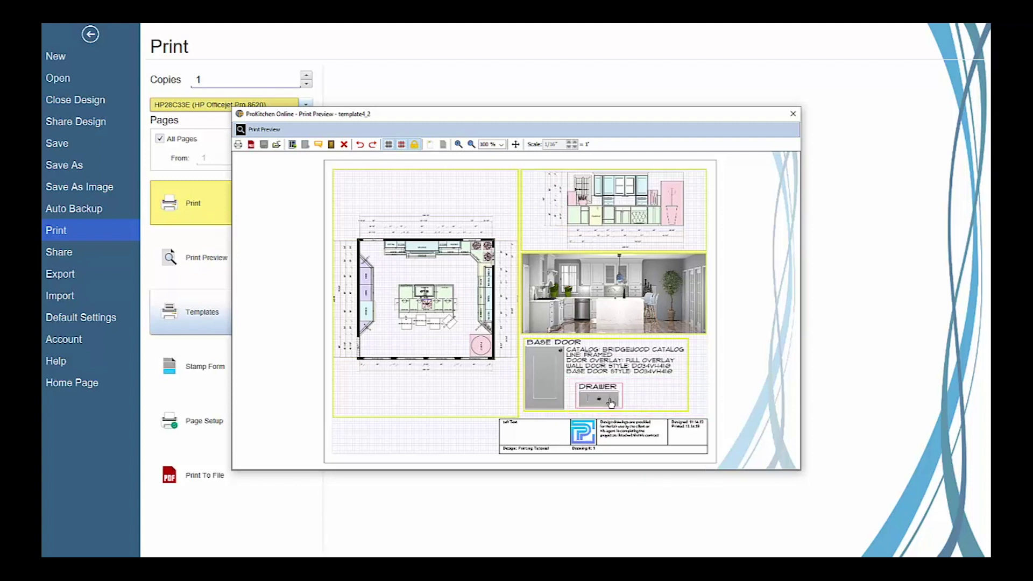
left_click(319, 145)
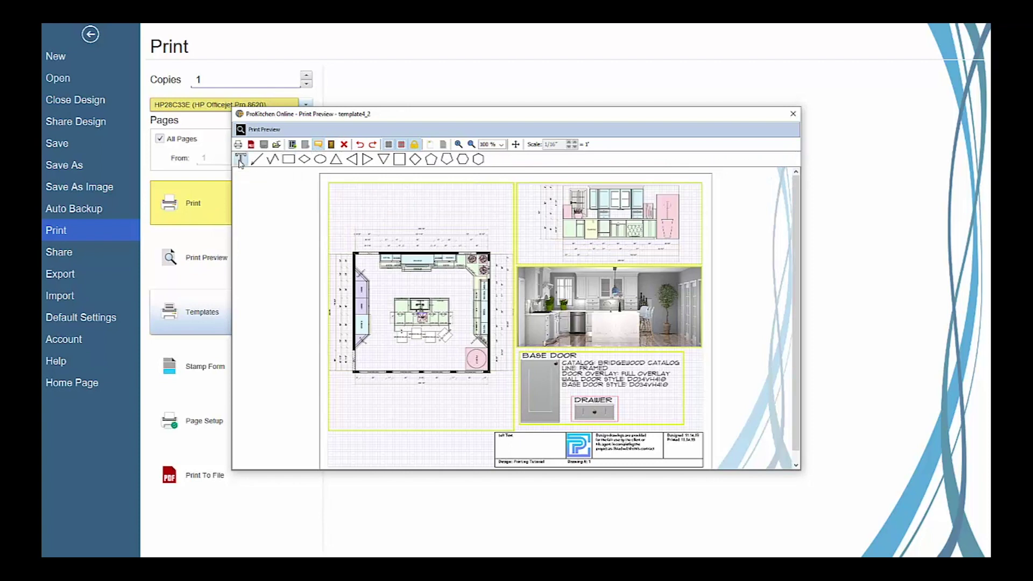
Add a KITCHEN DESIGN text comment above the floor plan
left_click(350, 194)
type("Kitchen Design")
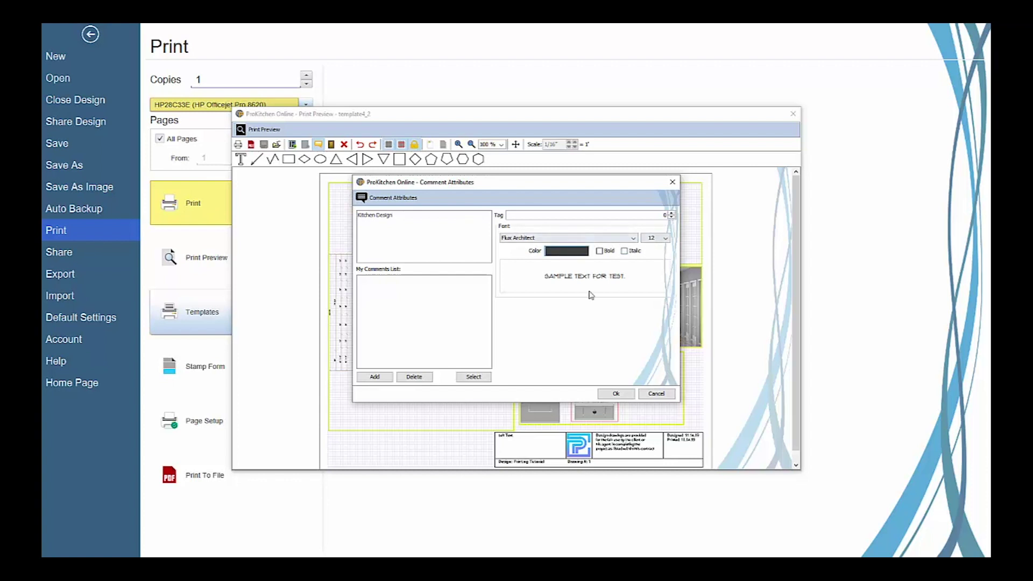
left_click(619, 392)
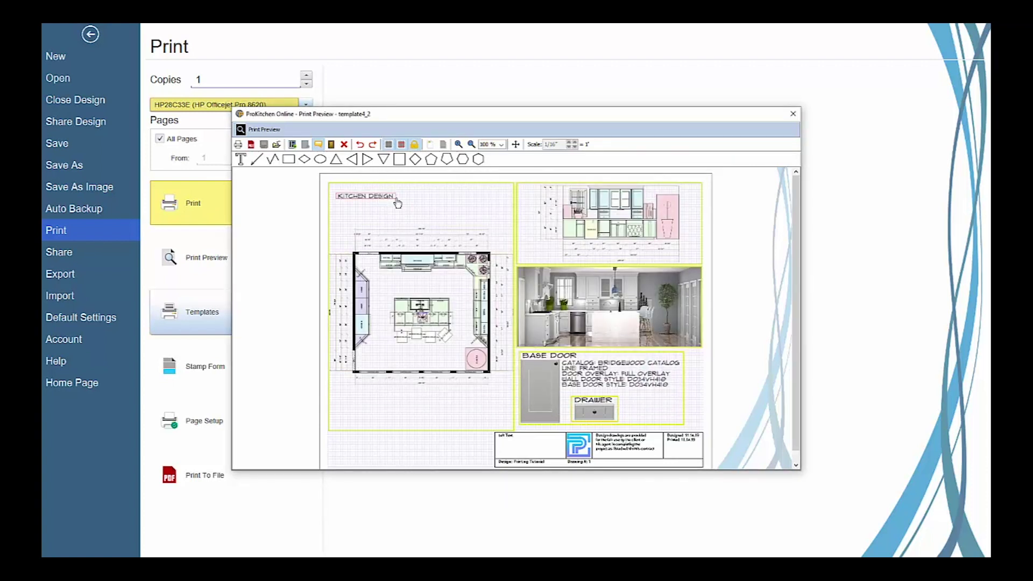
In the Base Door block's attributes, unbold the header and set notes to Century Gothic 11
left_click(557, 383)
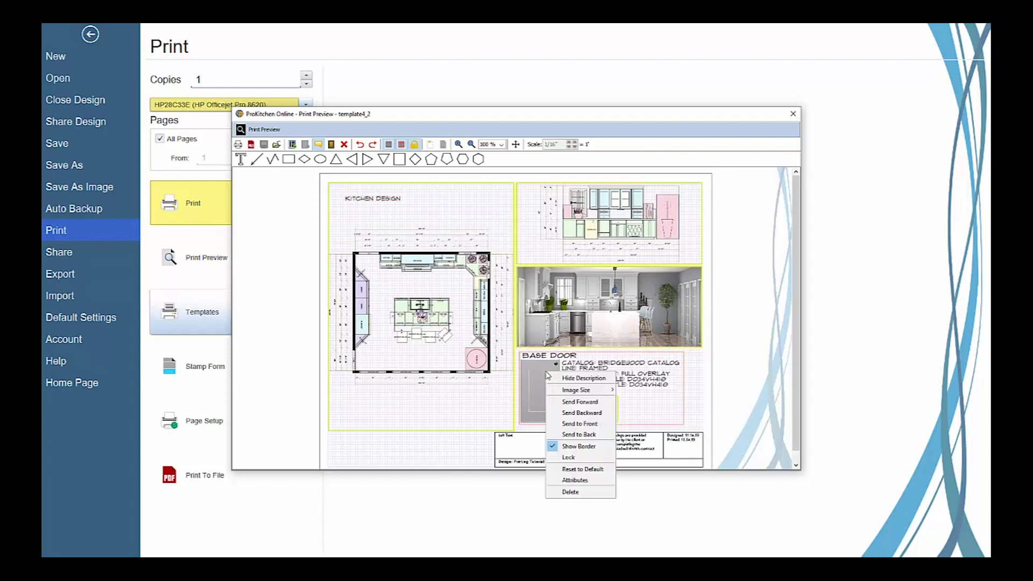
right_click(557, 383)
left_click(573, 480)
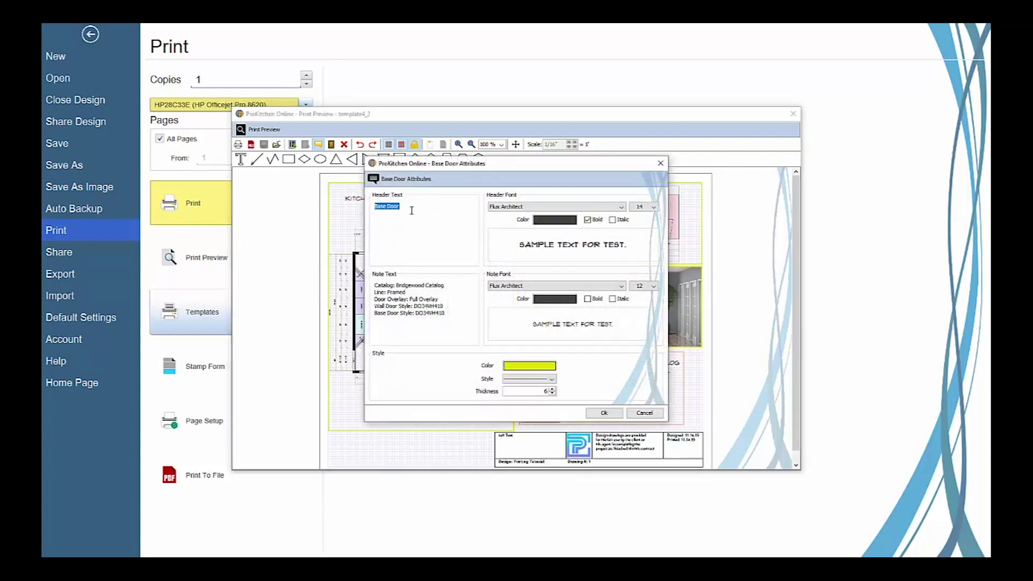
left_click_drag(453, 315, 377, 281)
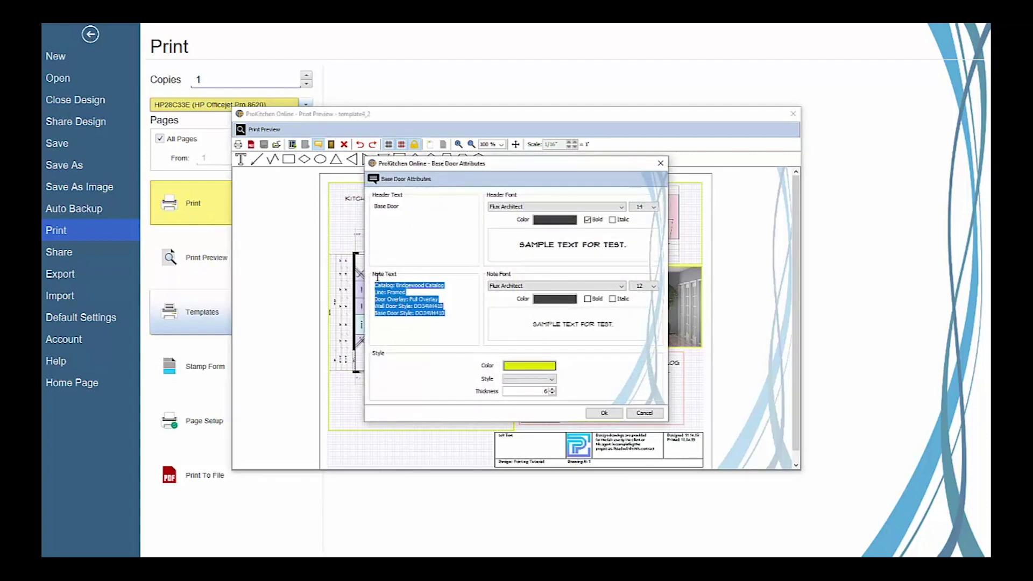
left_click(588, 219)
left_click(584, 280)
scroll(564, 344, "up", 5)
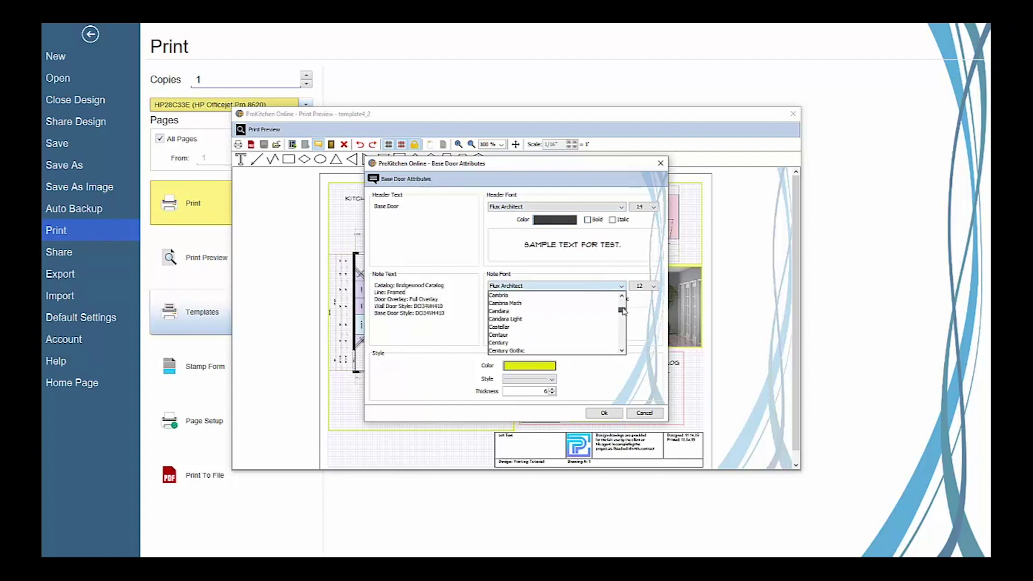
left_click(564, 350)
left_click(644, 286)
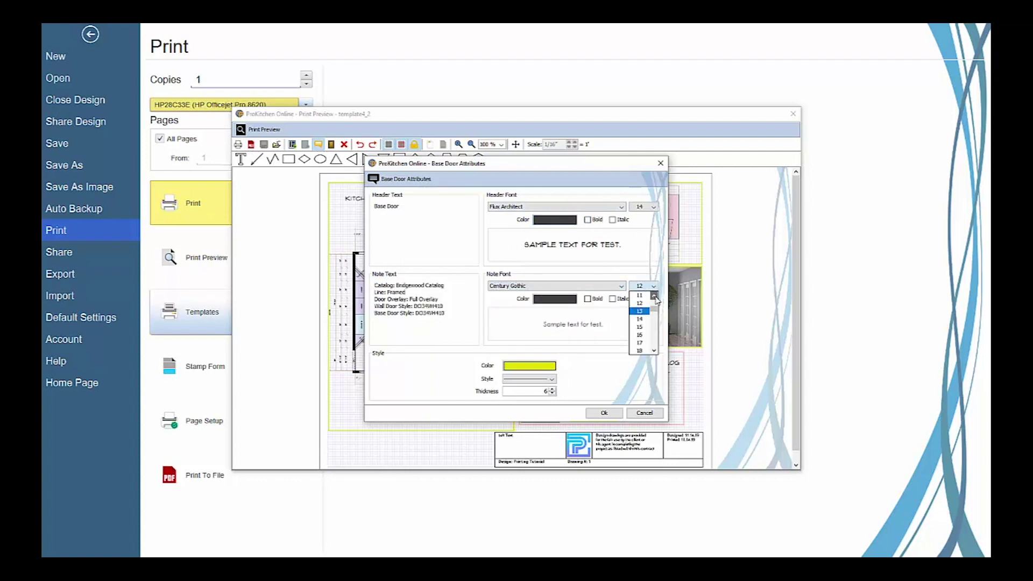
left_click(639, 299)
left_click(604, 412)
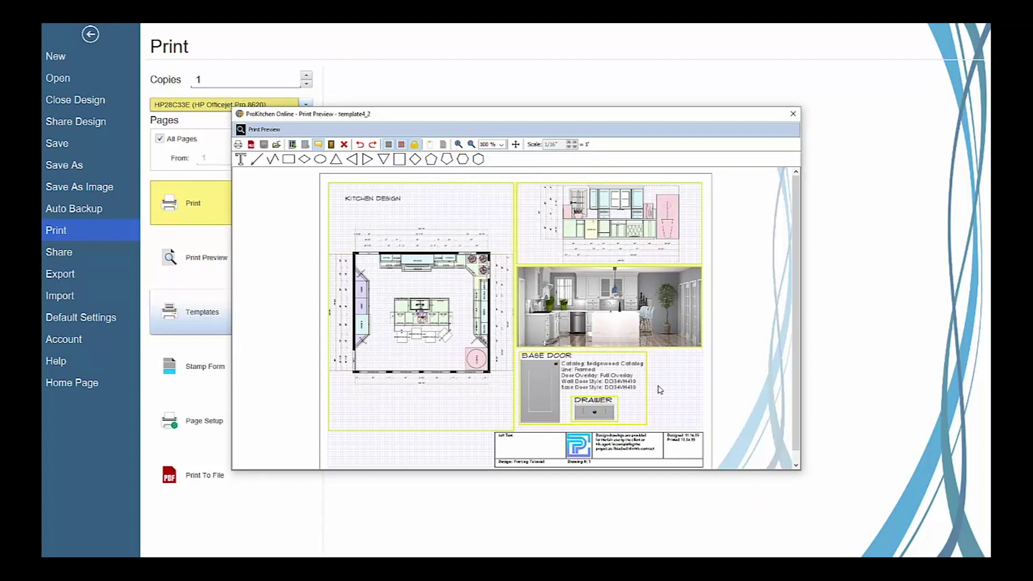
Enlarge the label's font so it reads PRINT TEMPLATES, then uncheck Show All Borders
double_click(395, 203)
left_click(666, 247)
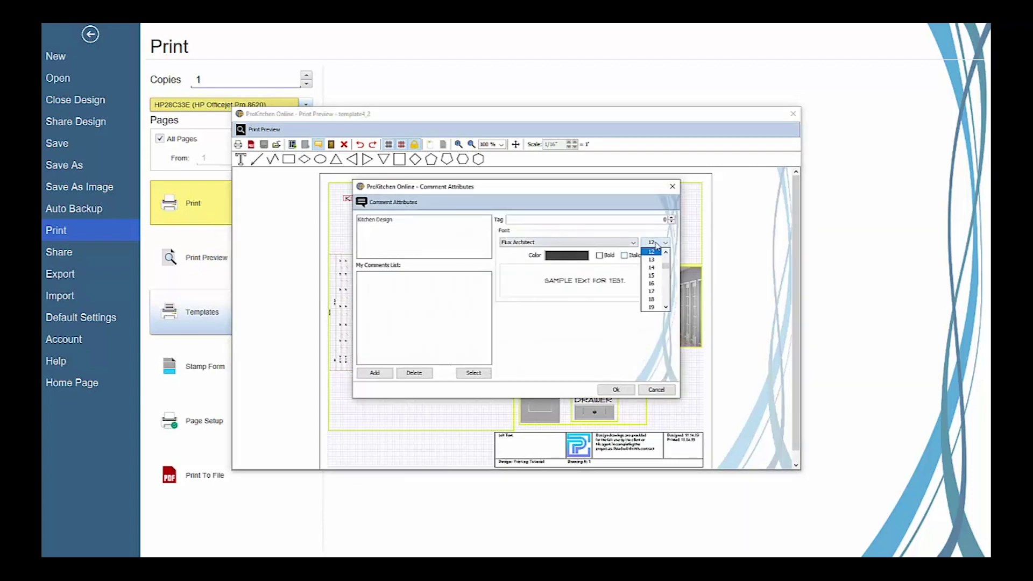
left_click(652, 288)
left_click(619, 397)
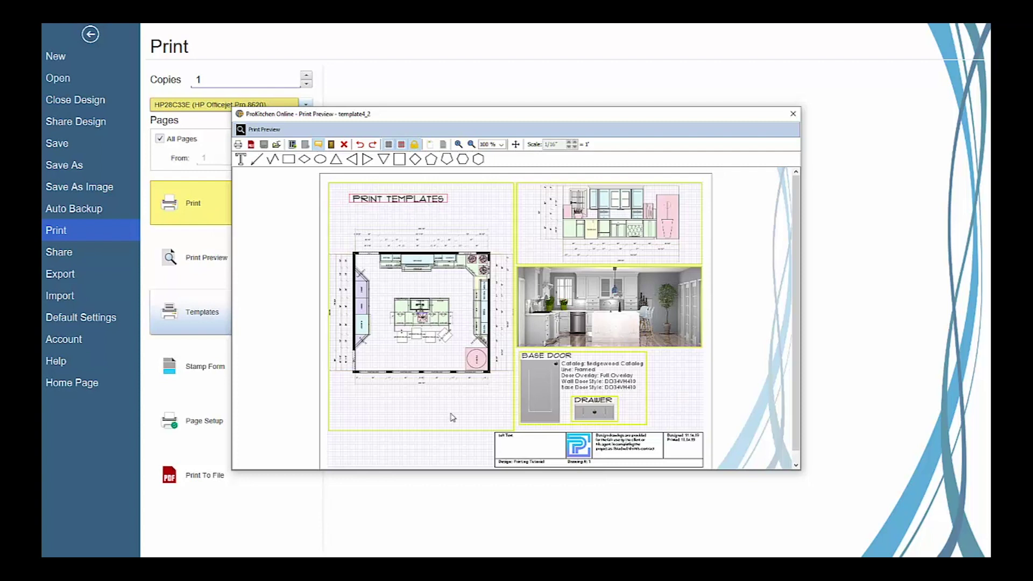
right_click(433, 448)
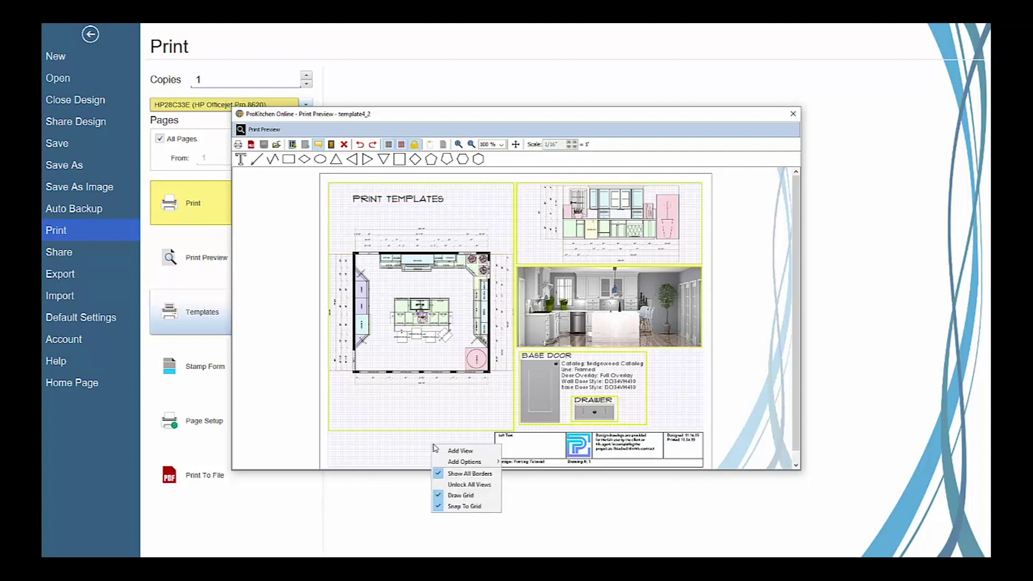
left_click(458, 474)
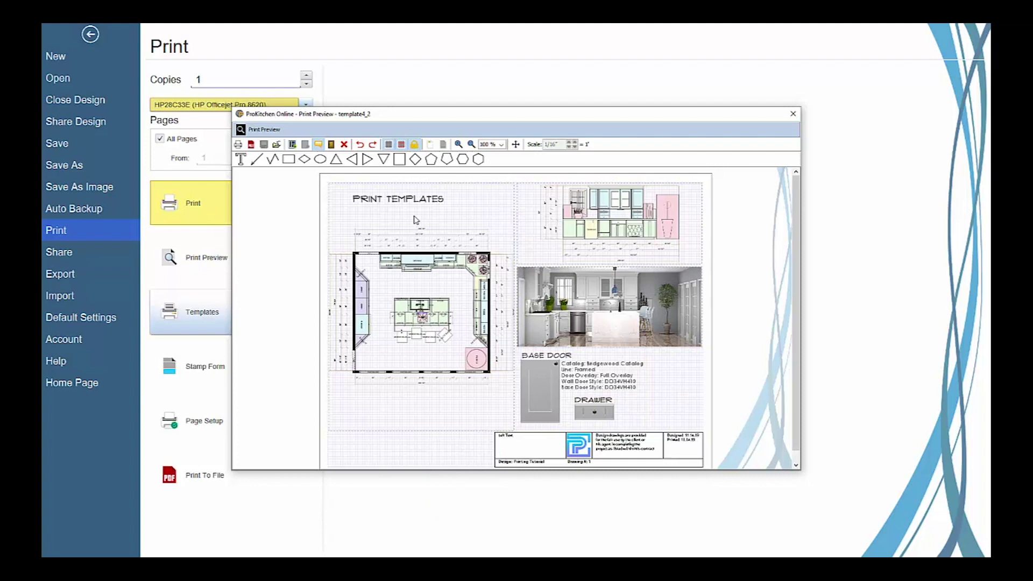